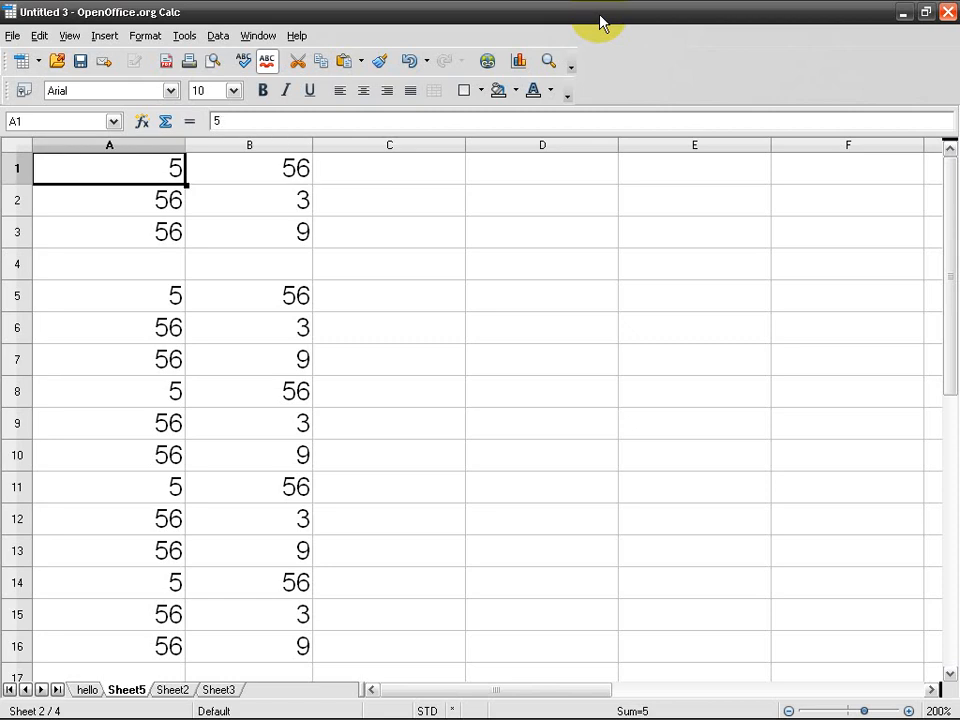
- Enter 5*56 in cell C1
key(Left)
key(Left)
key(Right)
key(Right)
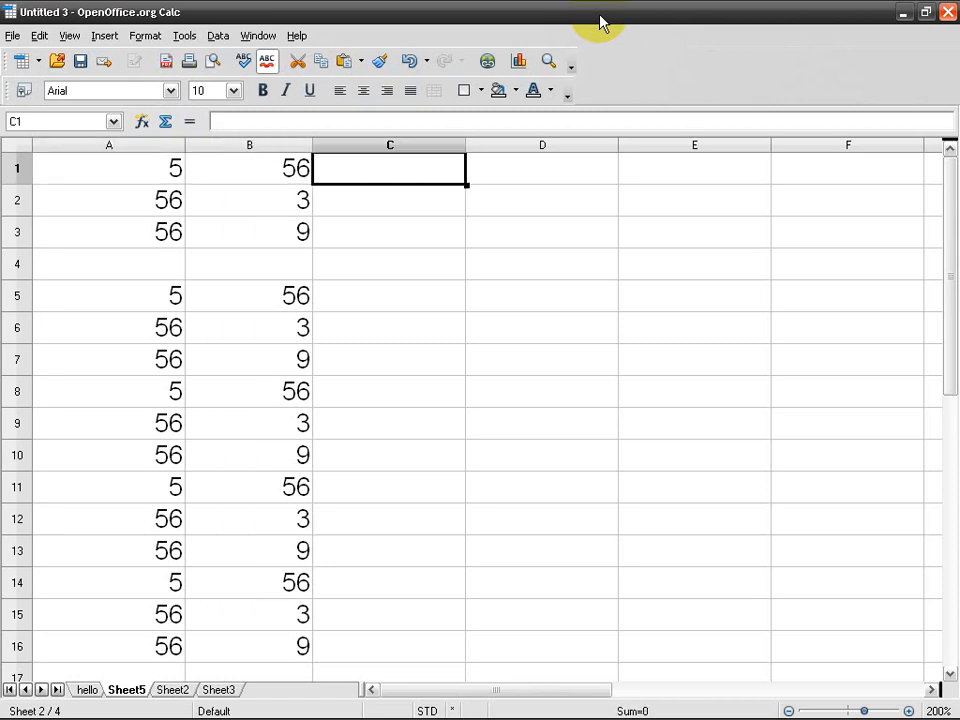
text(5*56)
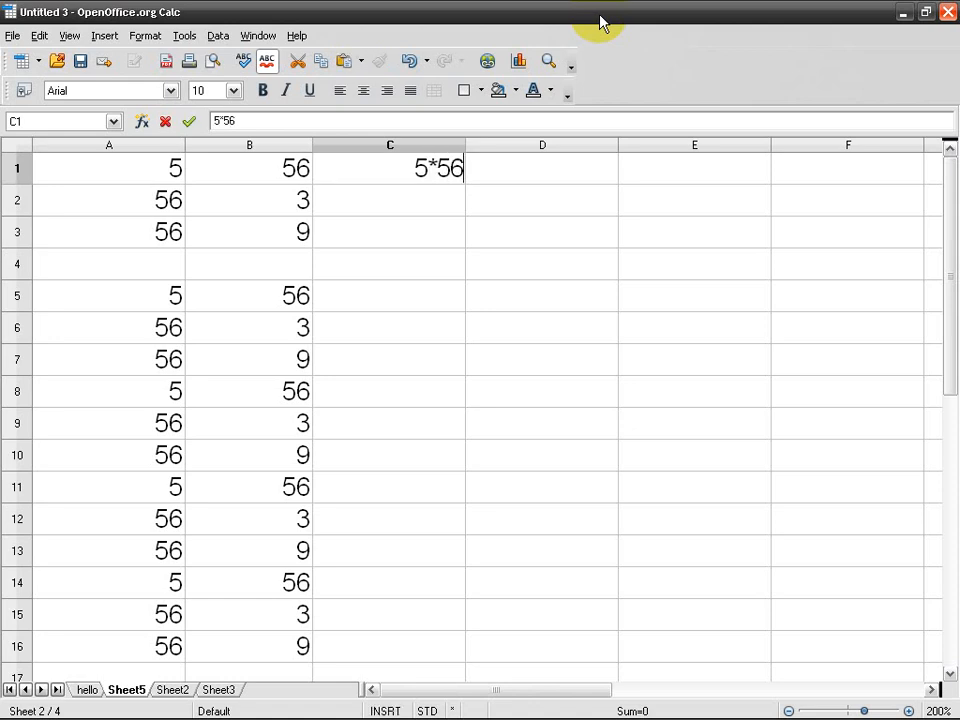
key(Return)
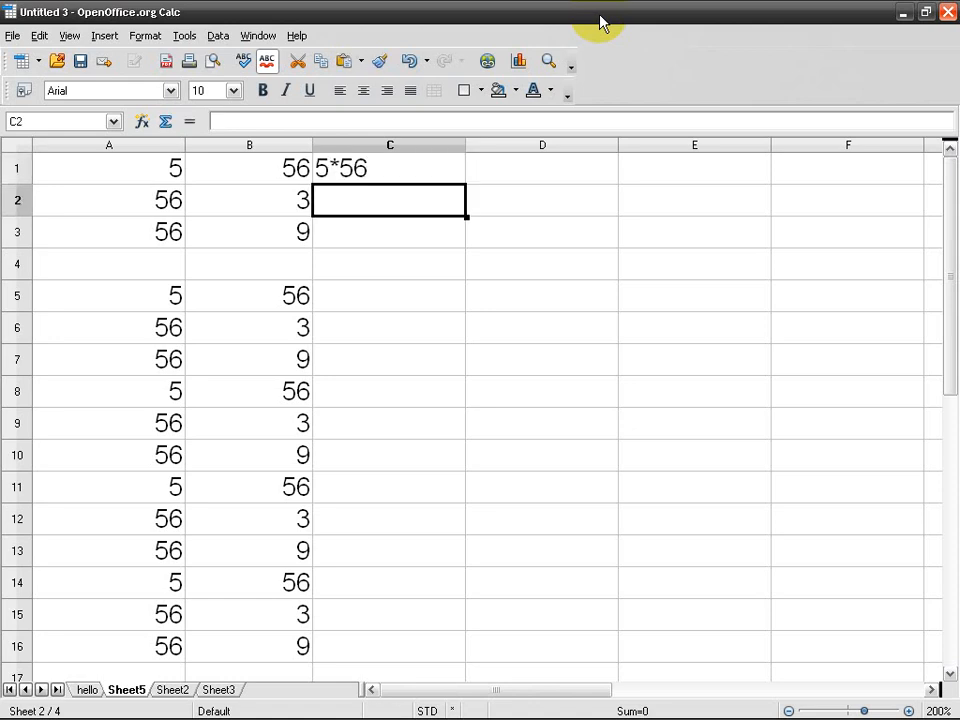
- Edit the entry in C1 into the formula =5*56
key(Up)
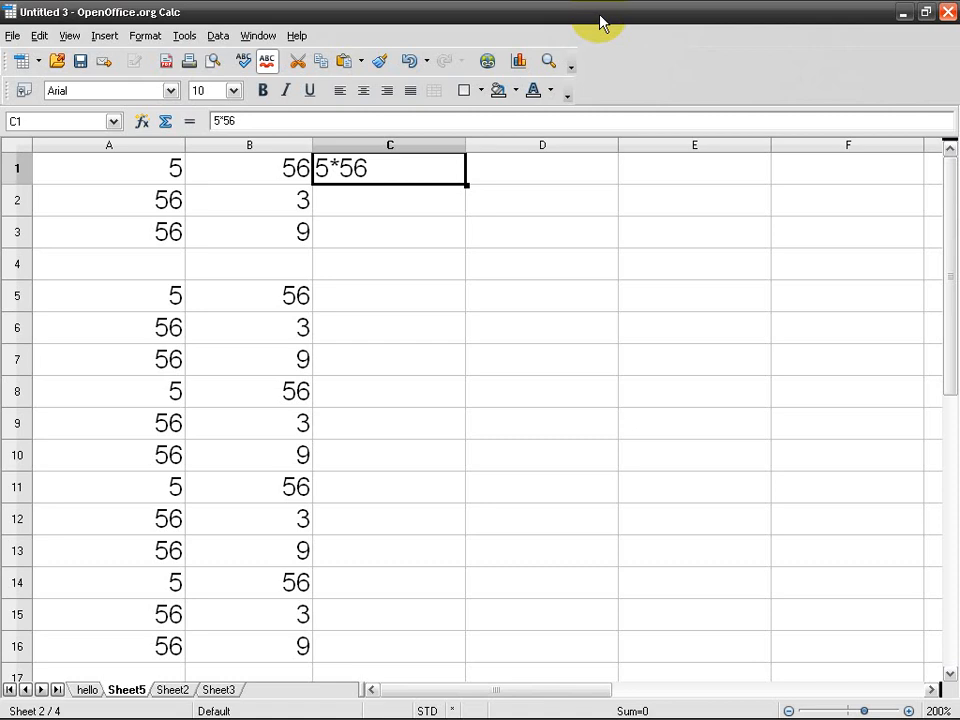
key(F2)
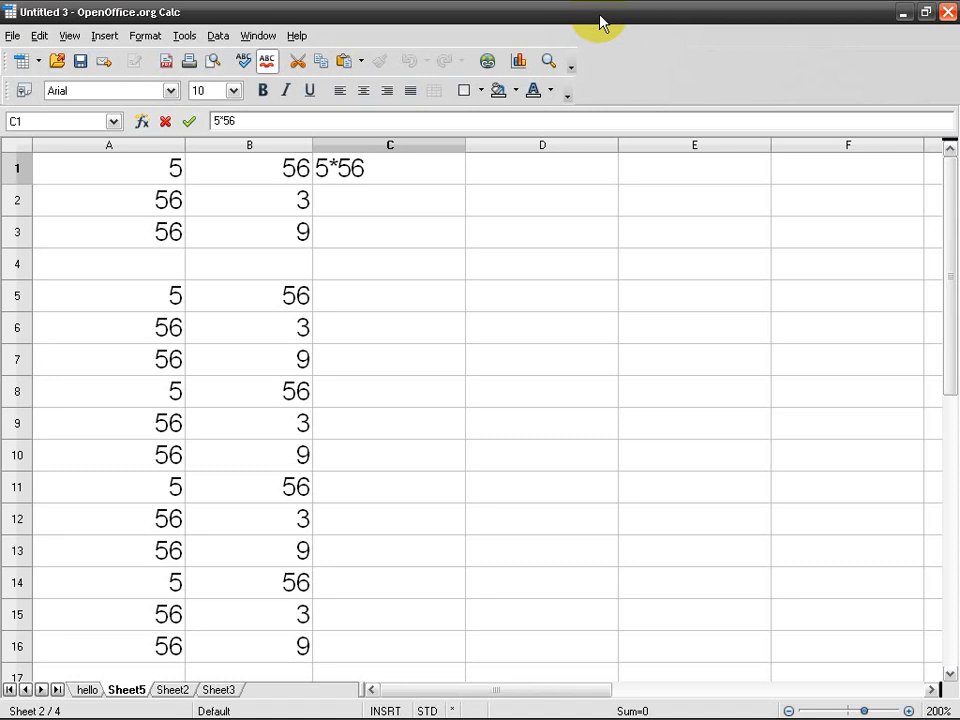
text(=)
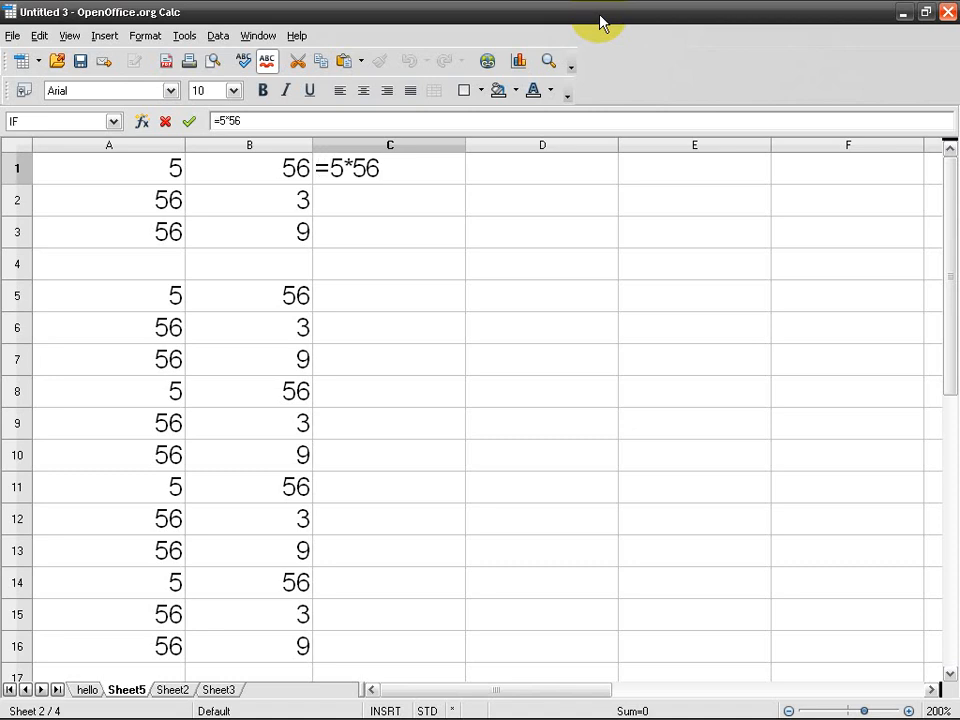
key(Return)
key(Up)
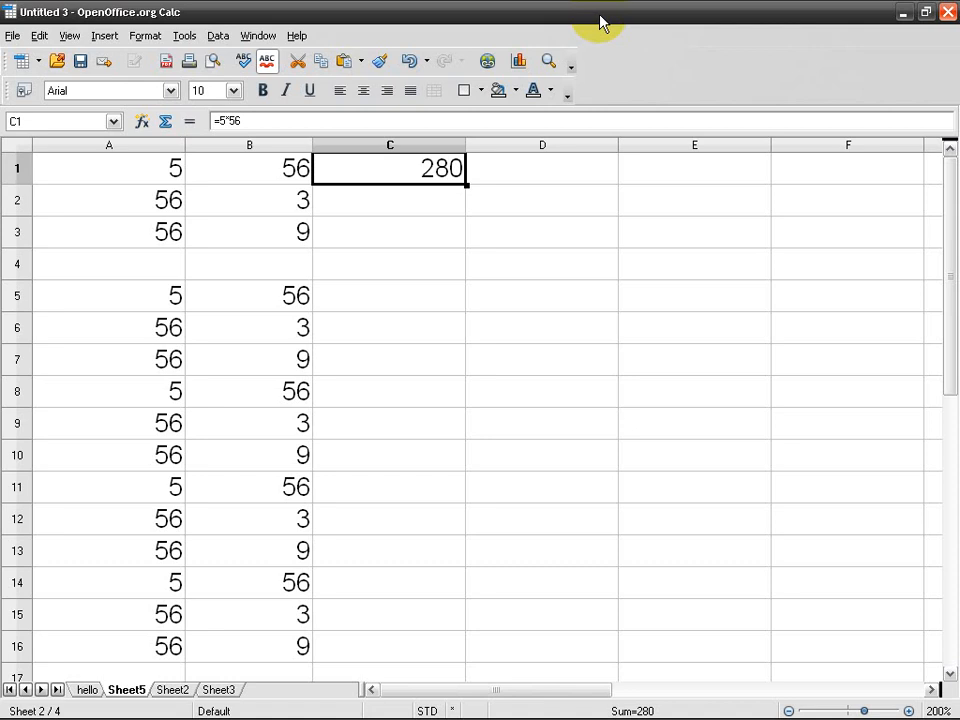
- Enter the formula =56*3 in C2 and =56*9 in C3
key(Down)
text(=)
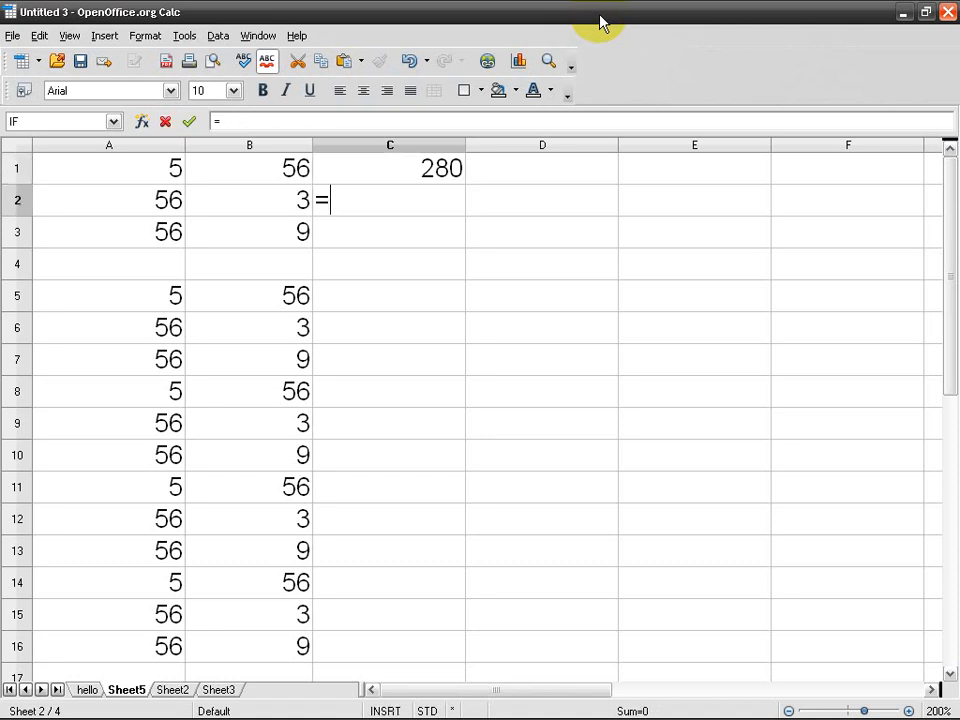
text(56*3)
key(Return)
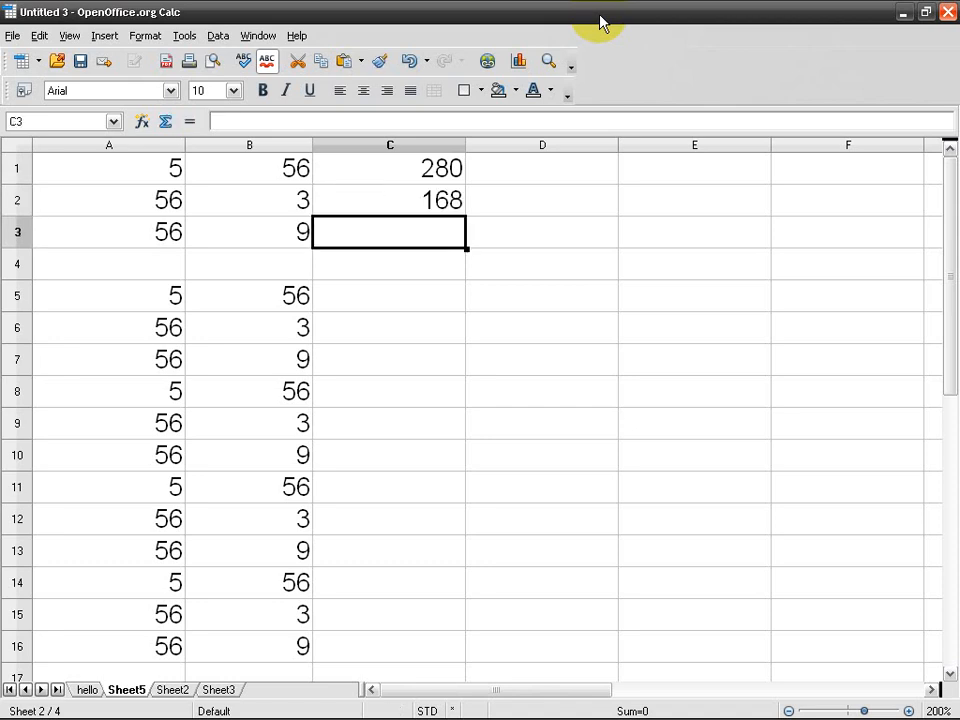
text(=56*9)
key(Return)
- Review the typed-number formulas in C2 and C3 and the remaining data rows below them
key(Up)
key(Up)
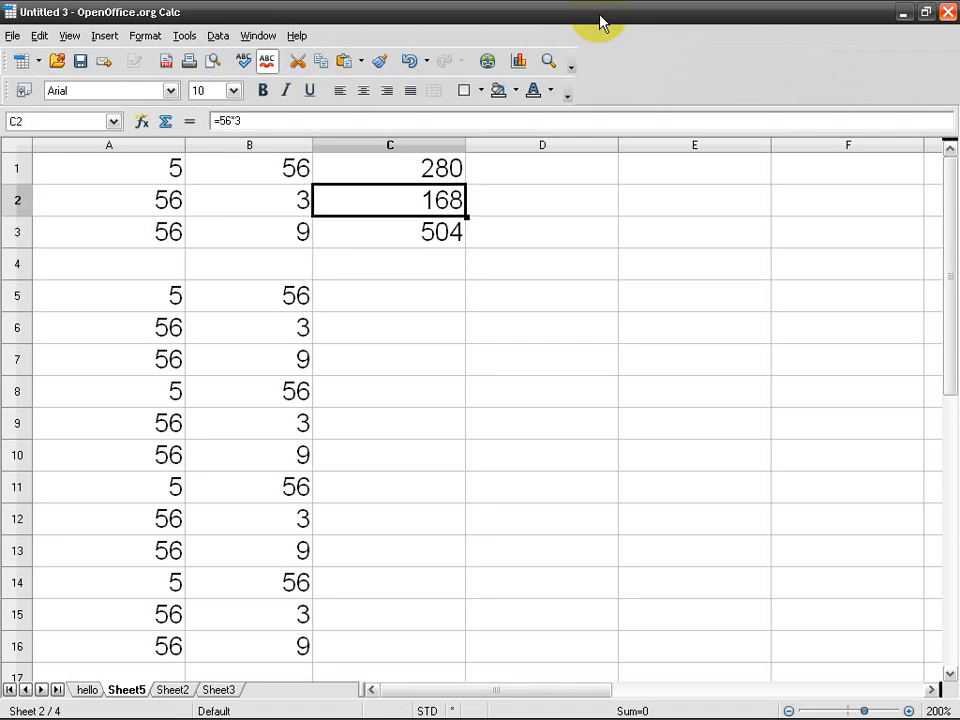
key(Down)
key(Down)
key(Down)
key(Up)
key(Up)
key(Up)
key(Down)
key(Down)
key(Down)
key(Up)
key(Up)
key(Up)
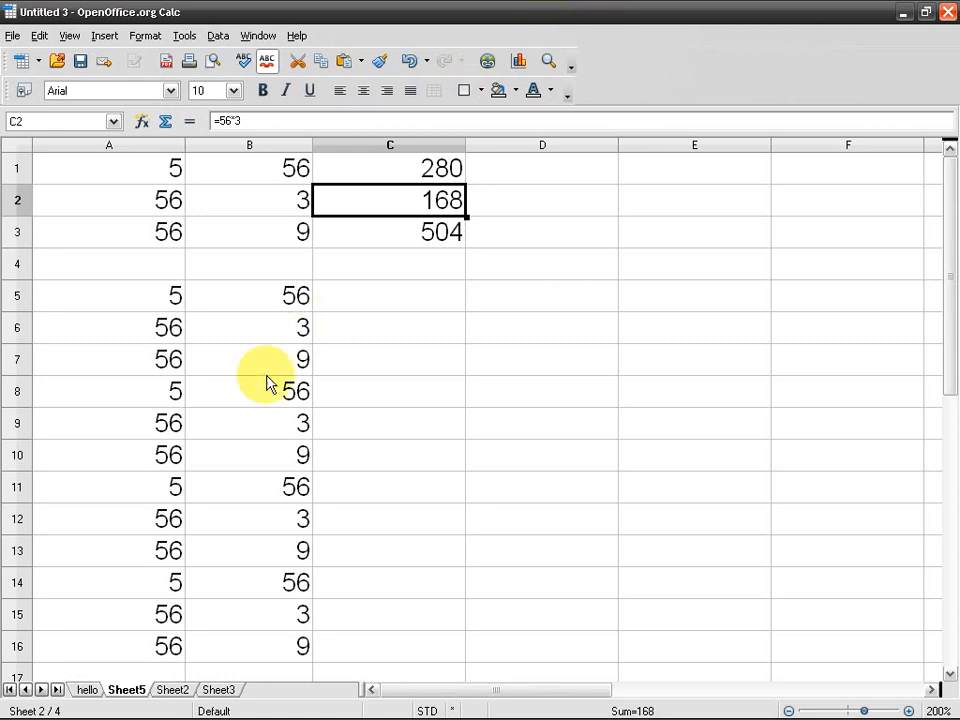
scroll(300, 370, down, 2)
scroll(243, 452, up, 2)
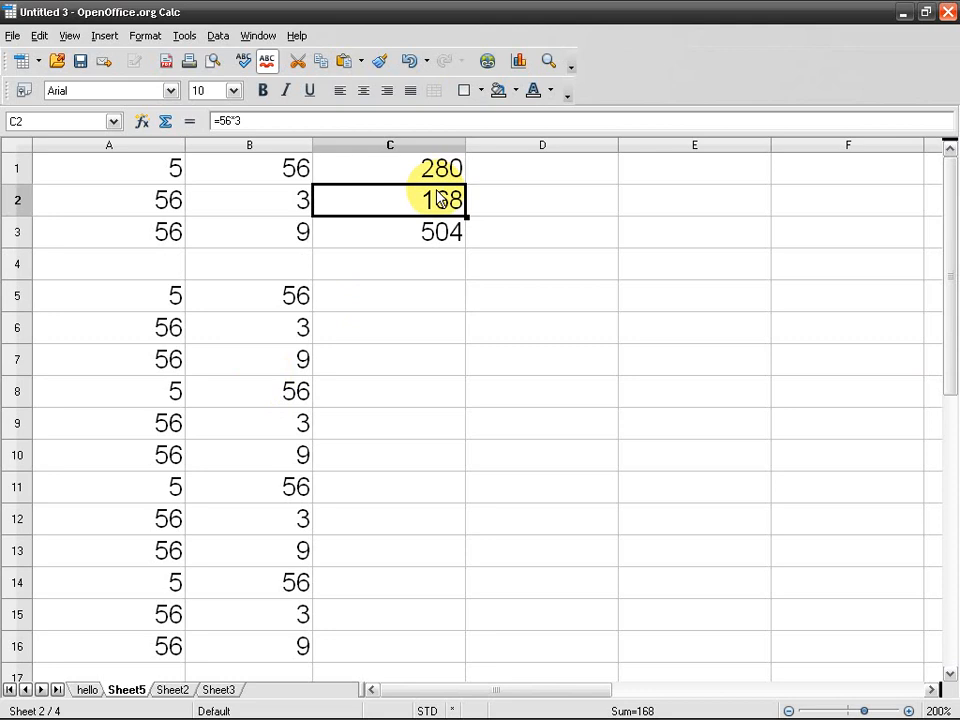
- Enter 5*65 in cell C5
key(Down)
key(Down)
key(Down)
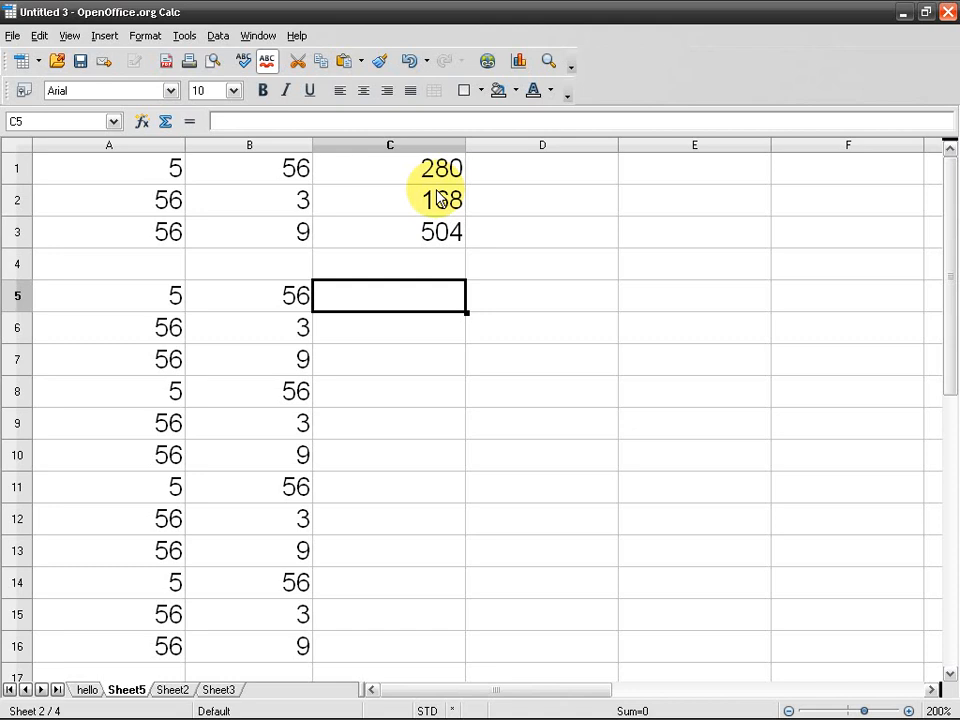
text(5*56)
key(BackSpace)
key(BackSpace)
text(65)
key(Return)
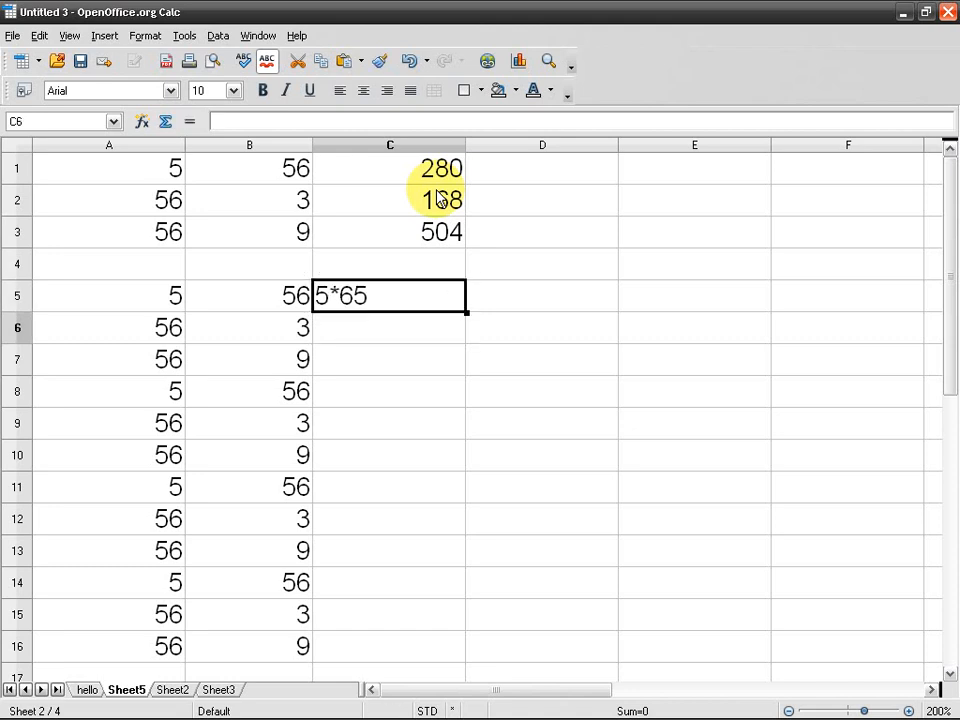
- Replace the typed numbers in C1's formula with cell references so it reads =A1*B1
key(Up)
key(Up)
key(Up)
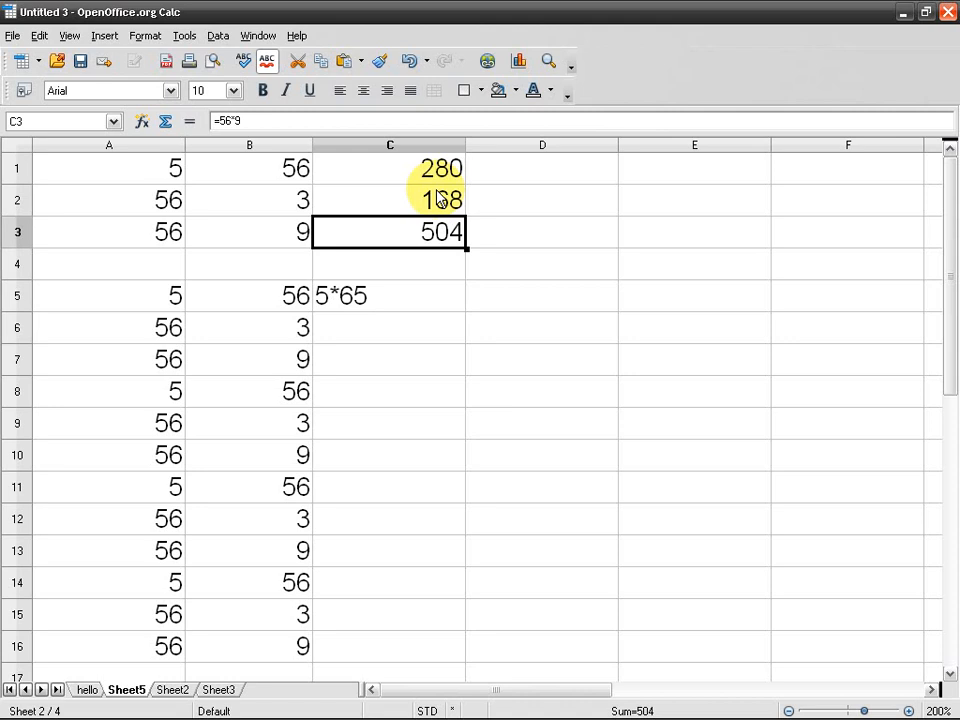
key(Up)
key(Up)
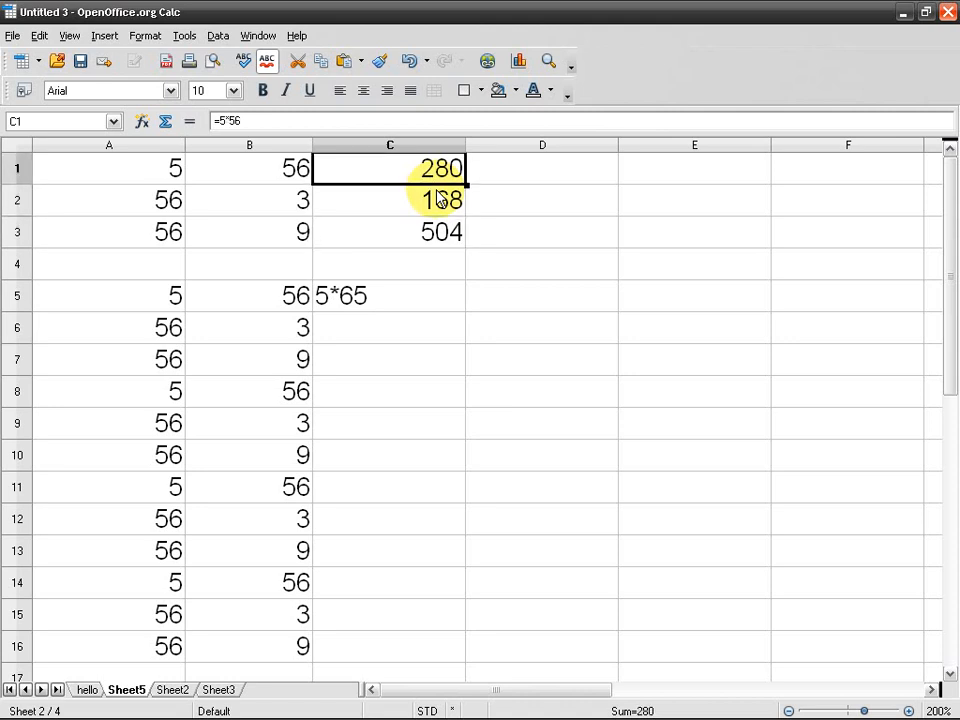
key(F2)
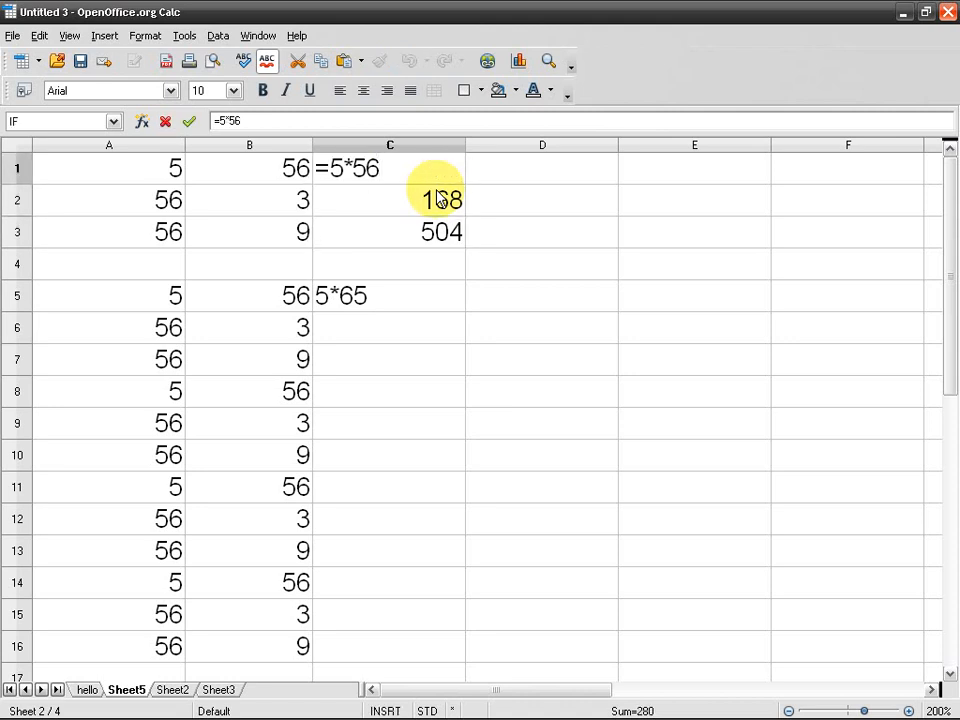
drag(343, 168, 332, 168)
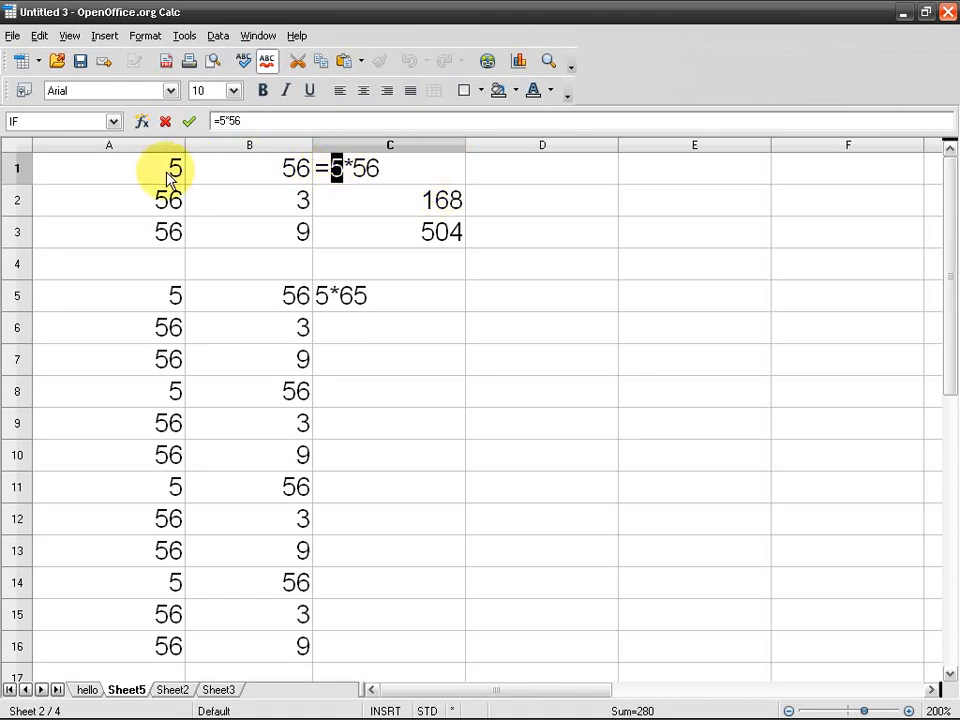
click(328, 164)
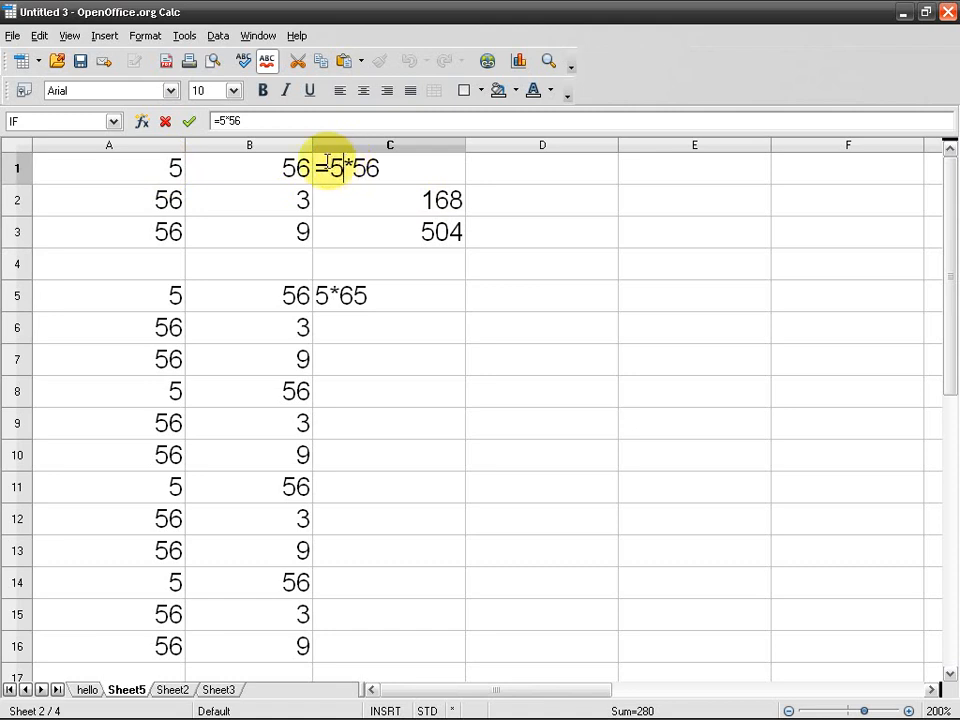
drag(325, 164, 403, 156)
key(BackSpace)
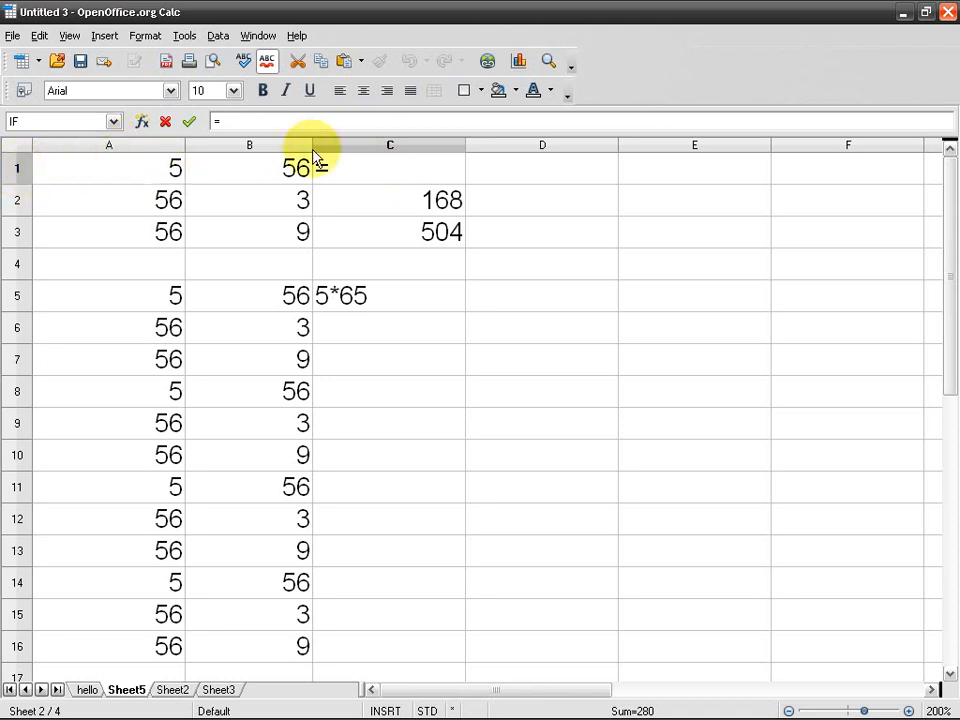
text(a1*b1)
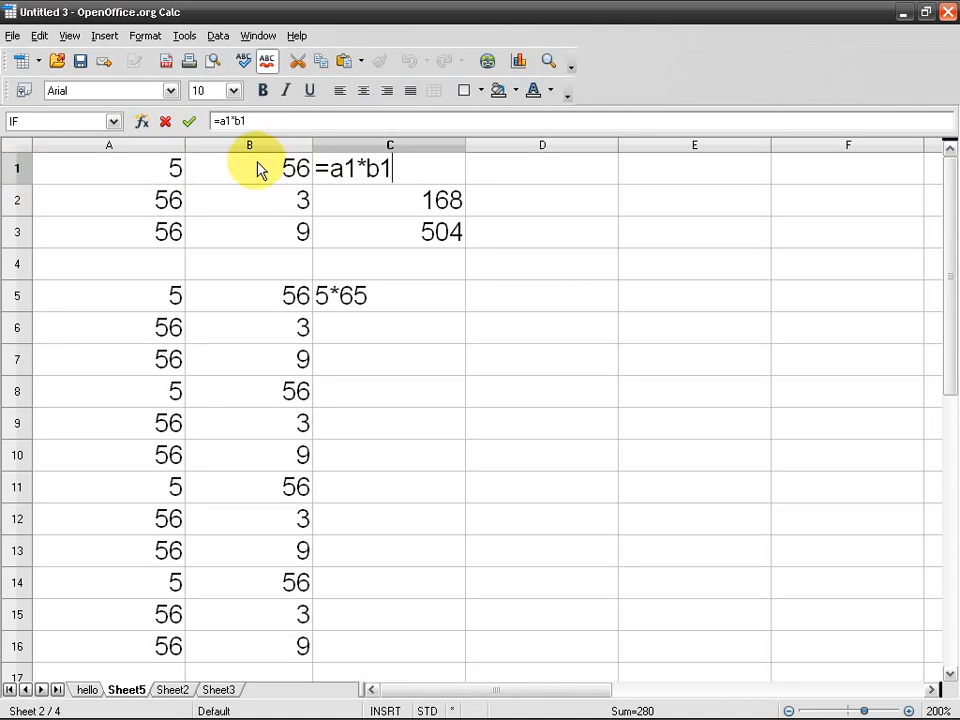
key(Return)
click(365, 172)
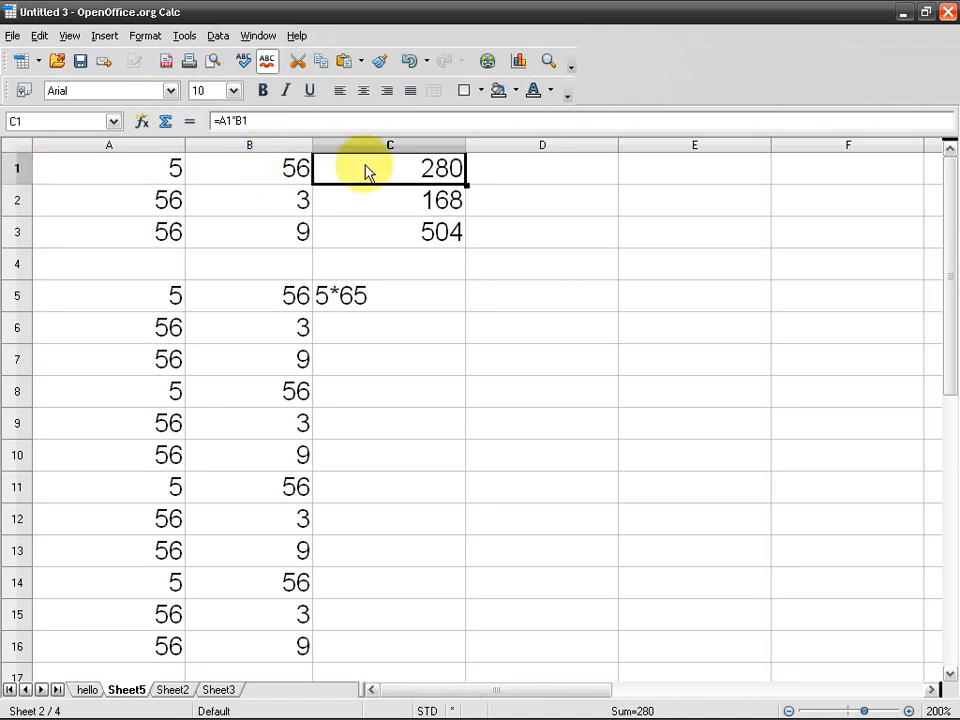
- Display formulas instead of results in the sheet and clear the contents of C2:C3 and C5
key(ctrl+grave)
key(Down)
key(shift+Down)
key(Delete)
key(Down)
key(Down)
key(Delete)
- Check the formula shown in C1 and switch the sheet back to displaying results
key(Up)
key(Up)
key(Up)
key(Up)
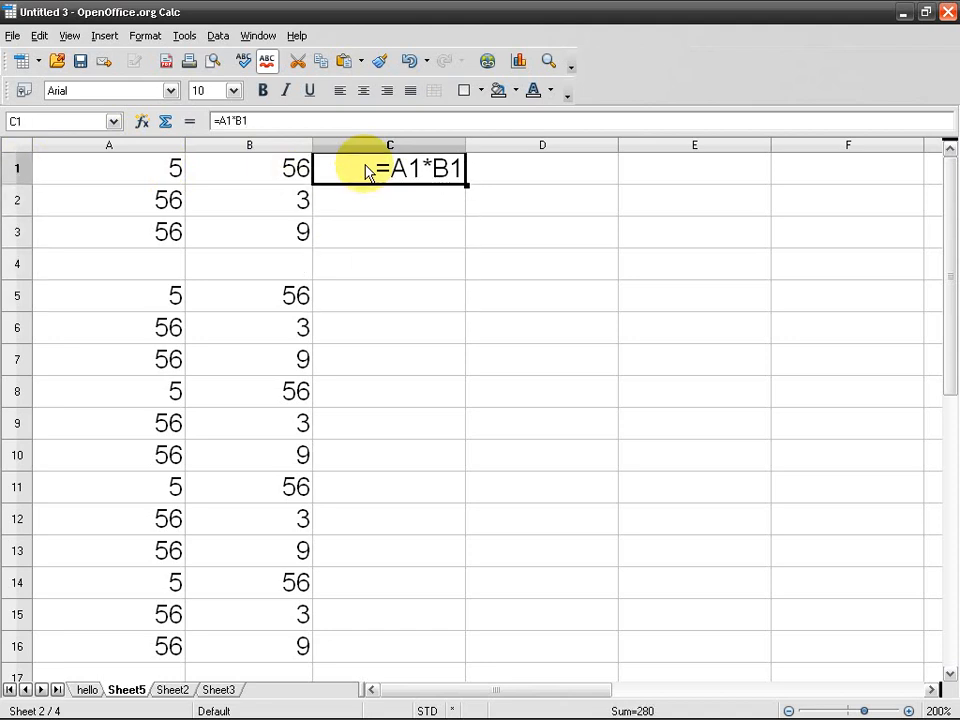
key(Down)
key(Up)
key(ctrl+grave)
key(Down)
key(Up)
key(Down)
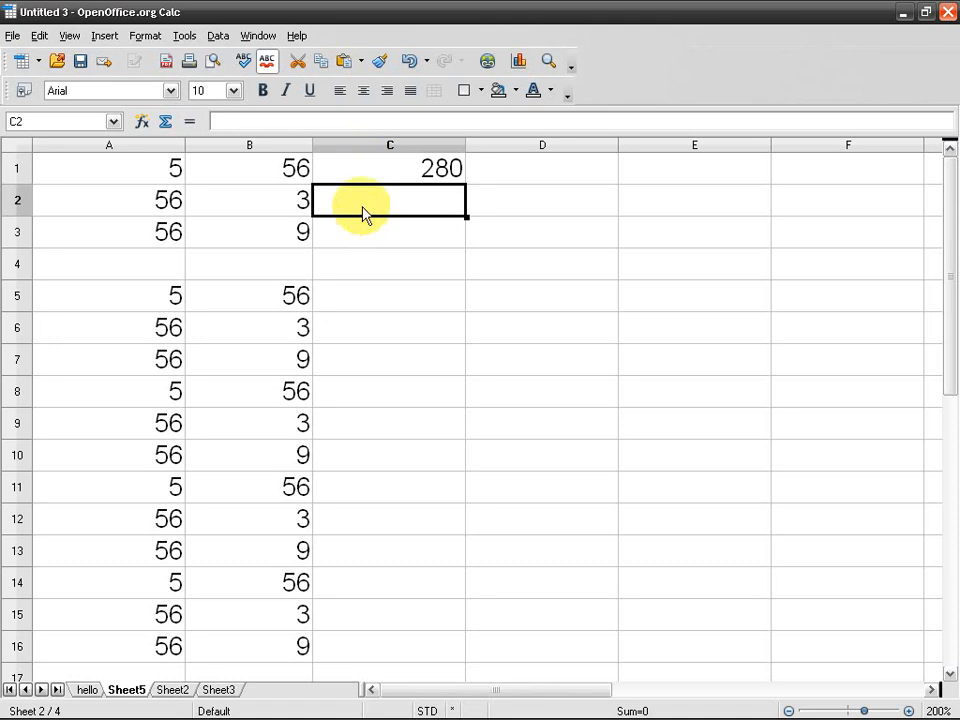
- Copy the formula from C1 into C2:C3
click(398, 170)
key(Down)
key(shift+Down)
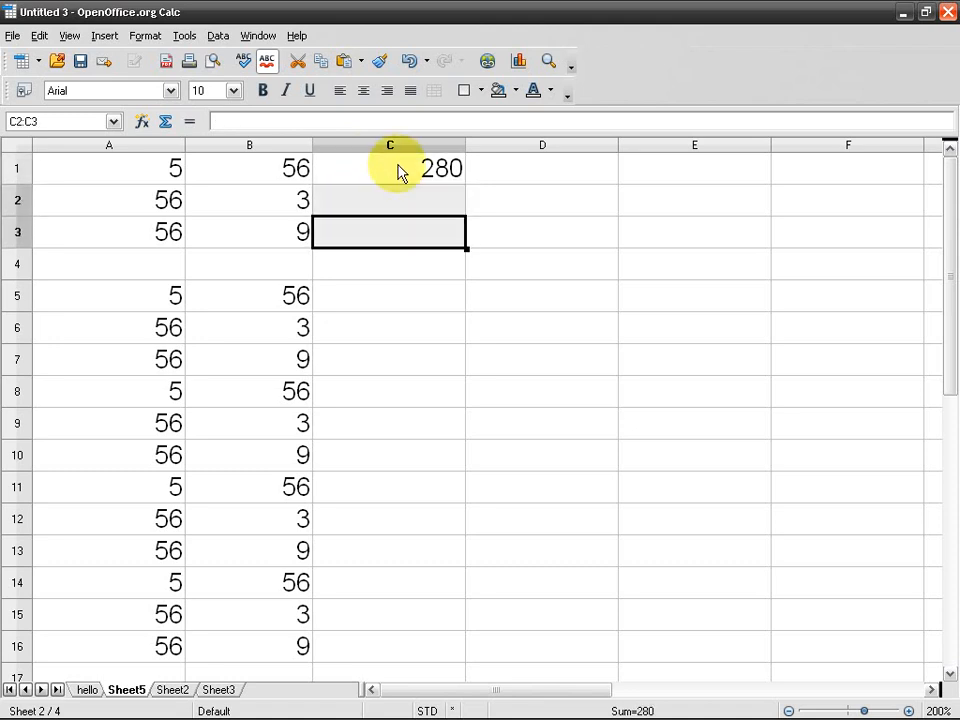
key(ctrl+v)
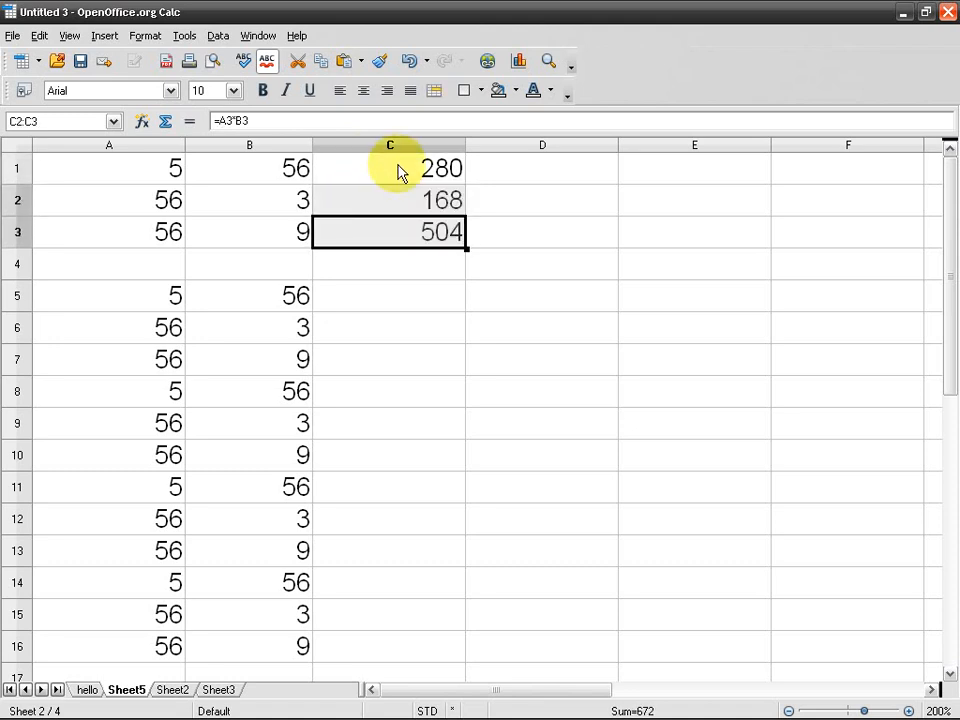
- Paste the copied C1 formula into C5:C16
key(Down)
key(Down)
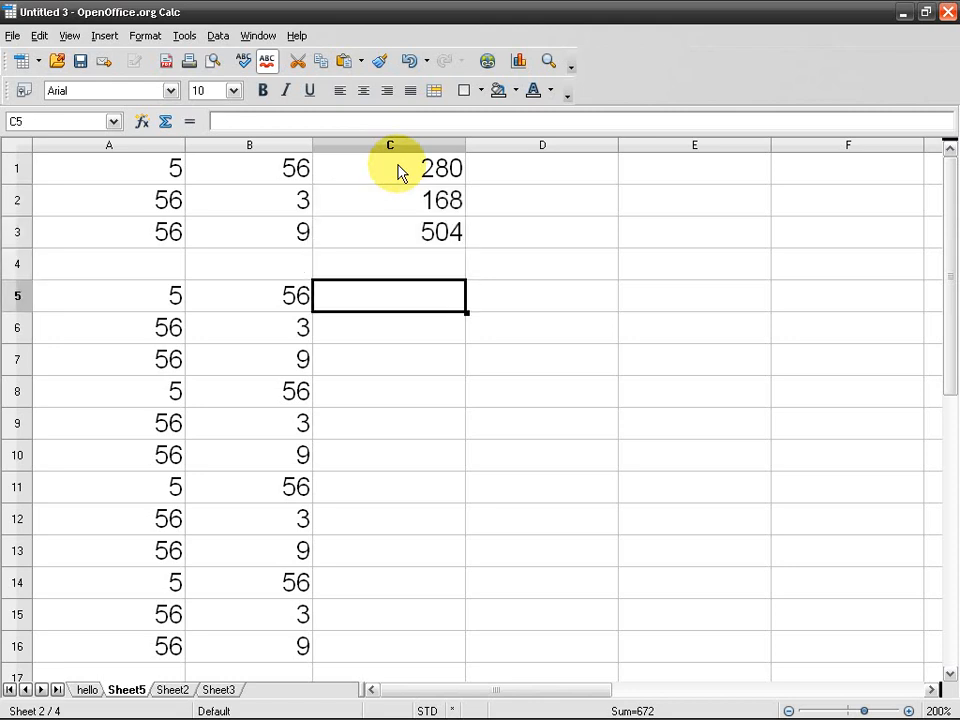
shift+click(370, 648)
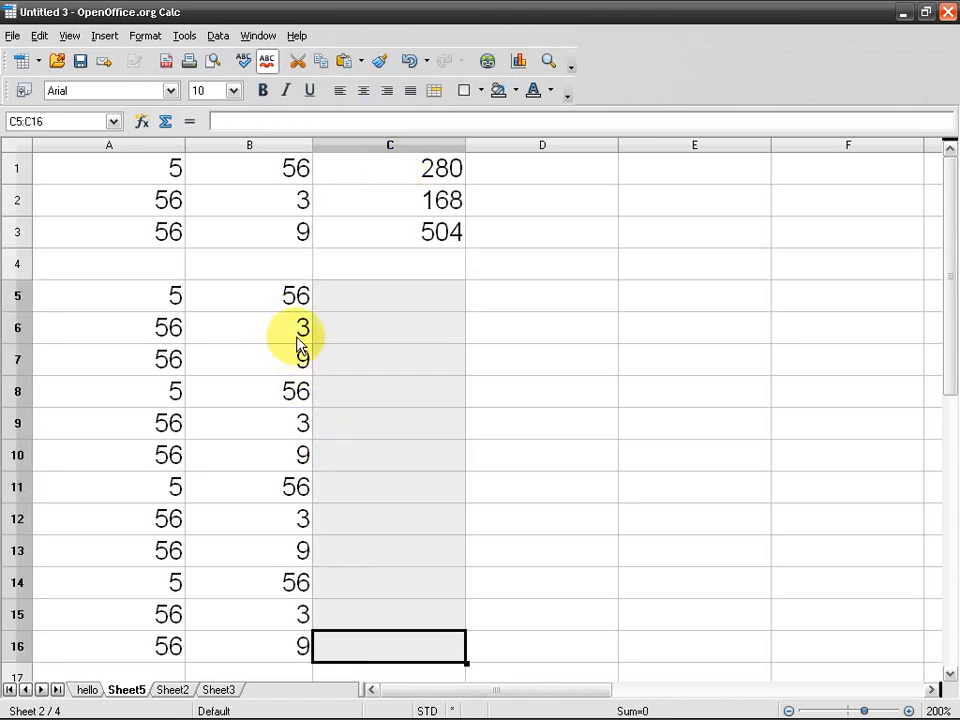
key(ctrl+v)
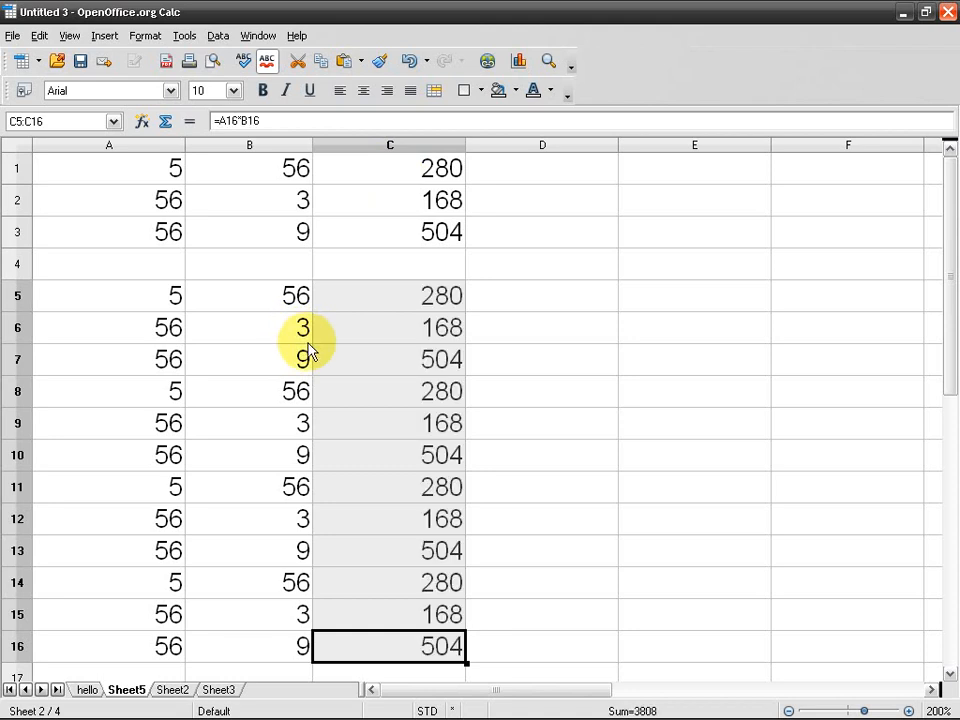
- Examine which cells in columns A and B the formulas in C1 and C2 refer to
click(380, 177)
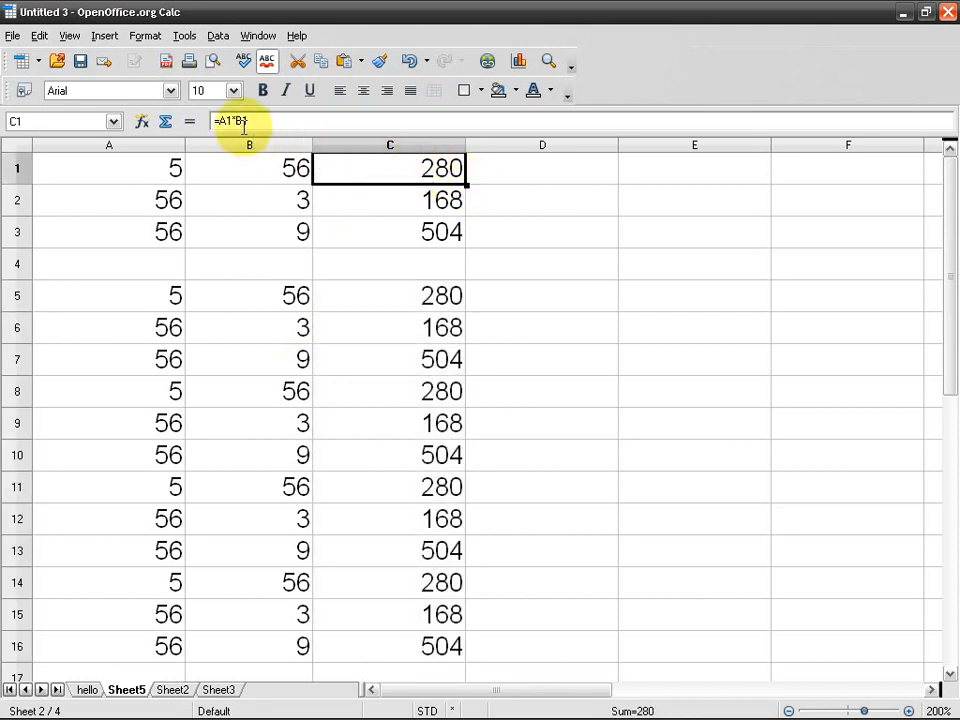
click(386, 204)
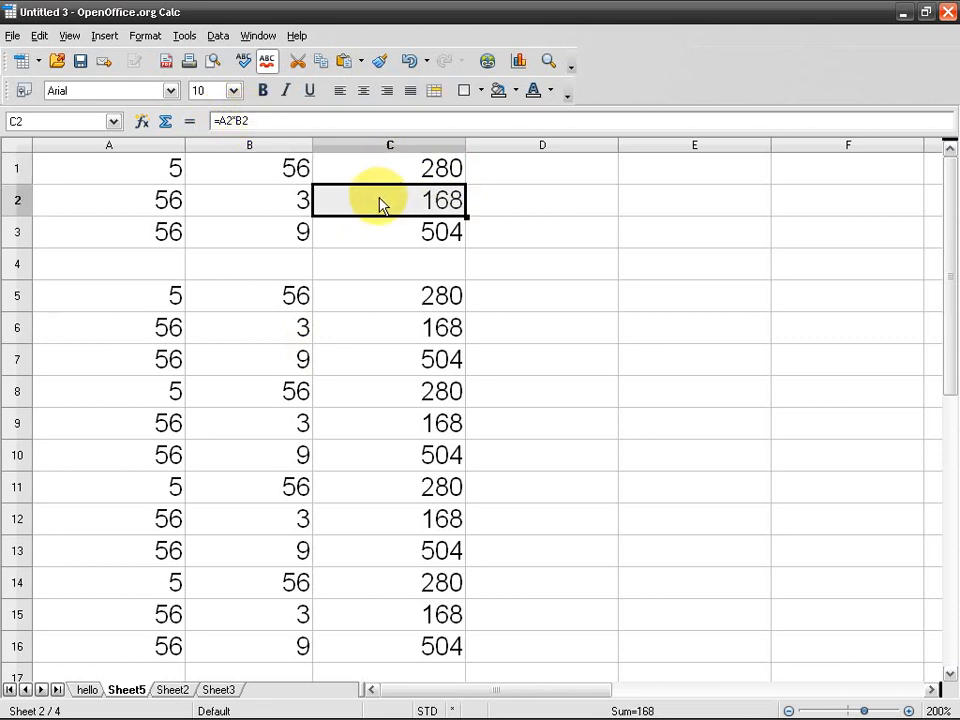
double_click(386, 204)
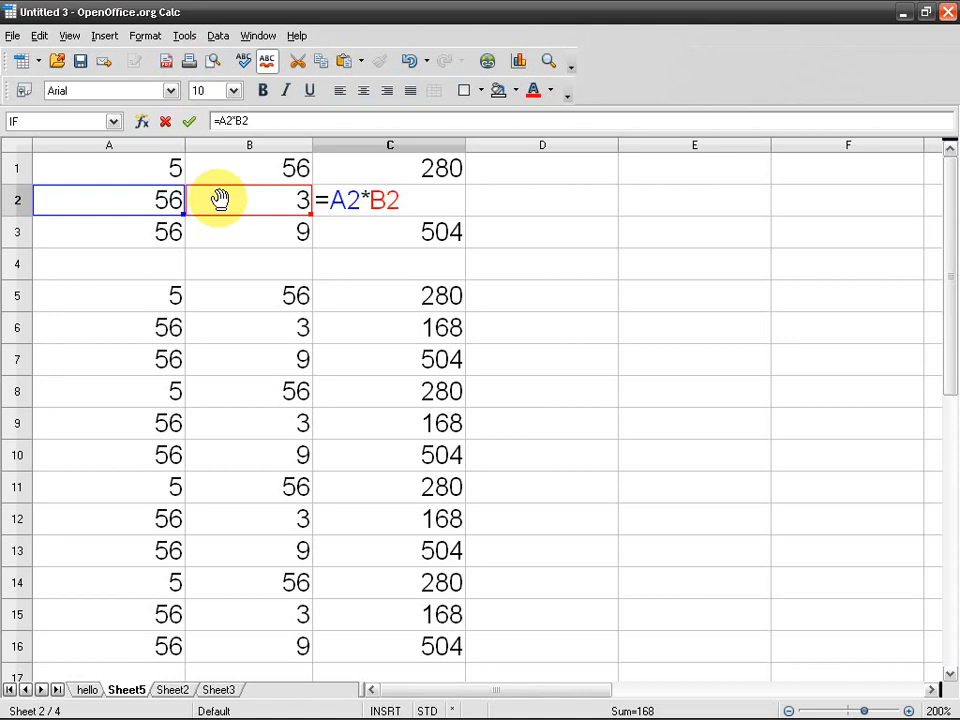
key(Return)
key(Up)
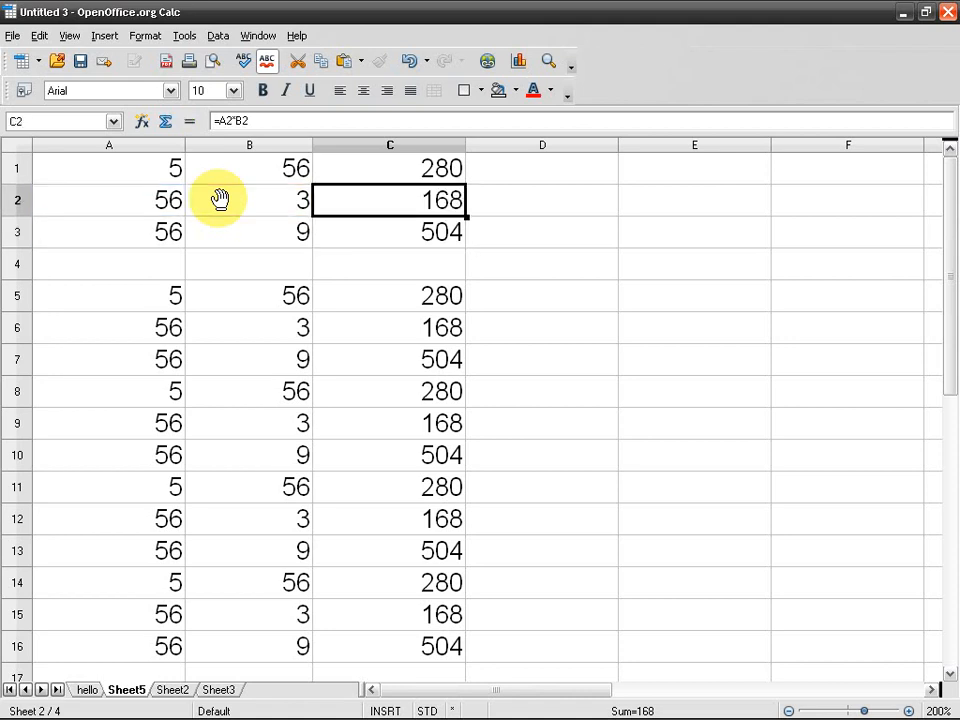
key(Up)
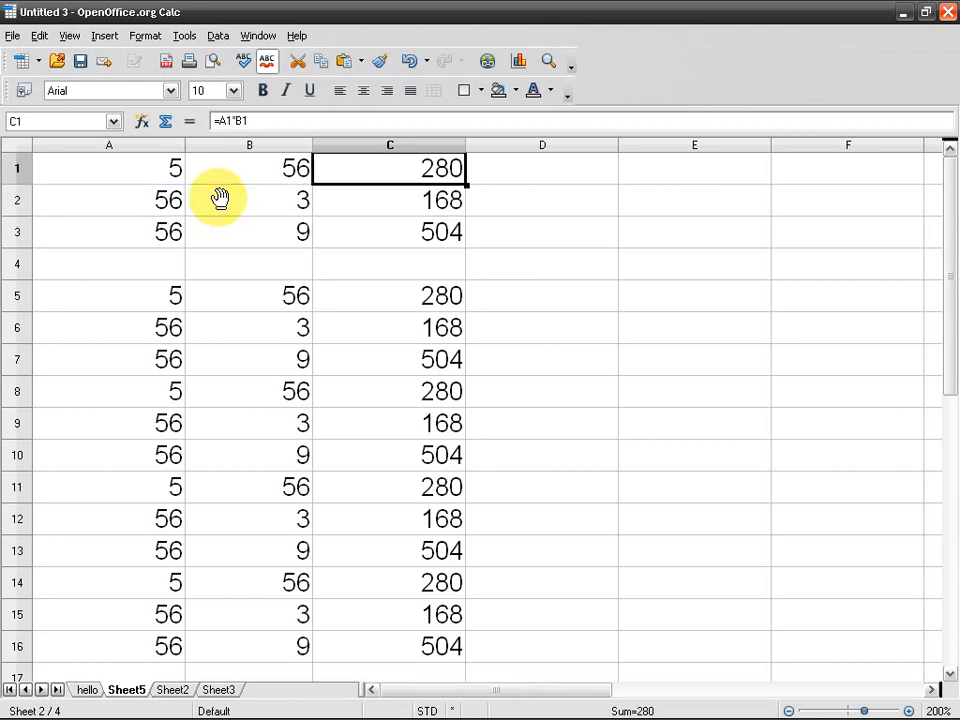
double_click(375, 172)
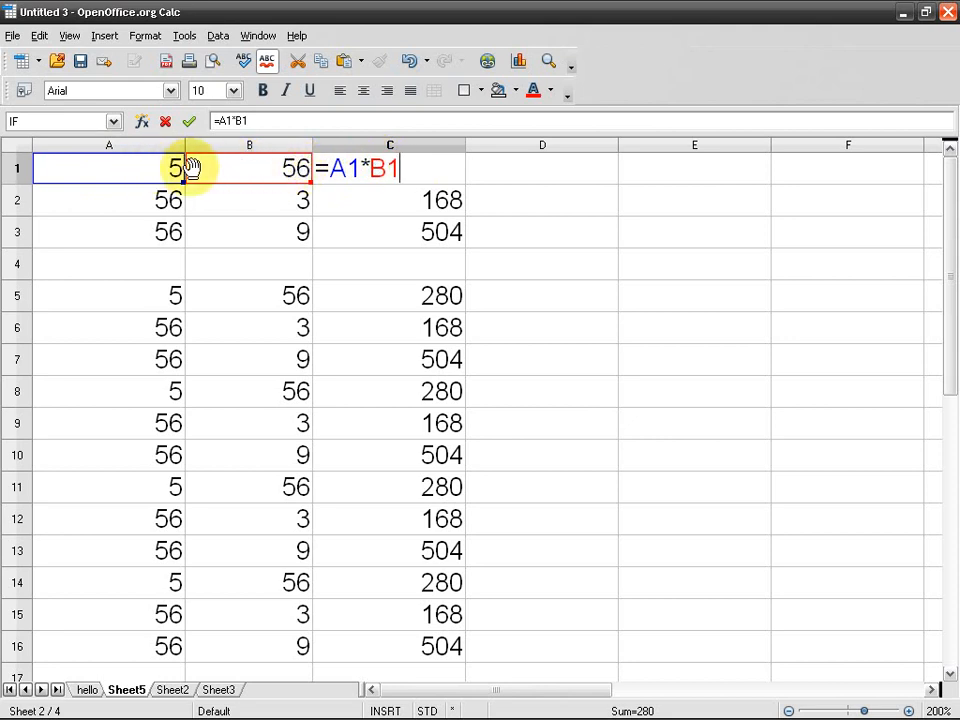
- Change the first reference in the C1 formula to A2 so that it reads =A2*B1
drag(347, 168, 358, 168)
text(2)
key(Return)
- Move the first reference of the C1 formula back to cell A1, restoring =A1*B1
click(364, 171)
double_click(365, 172)
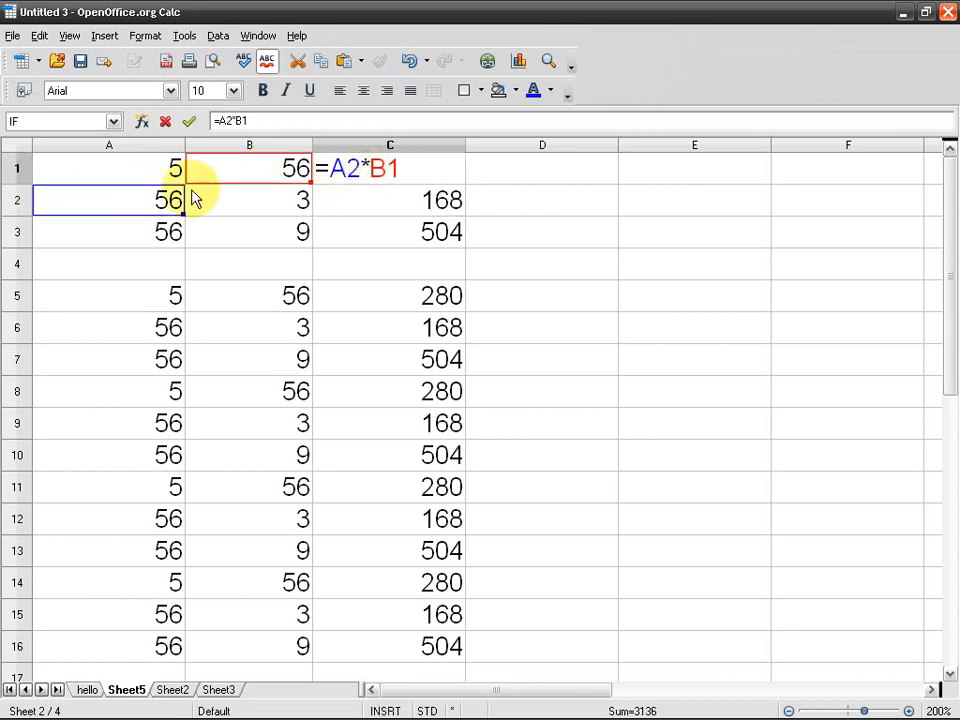
drag(137, 204, 137, 176)
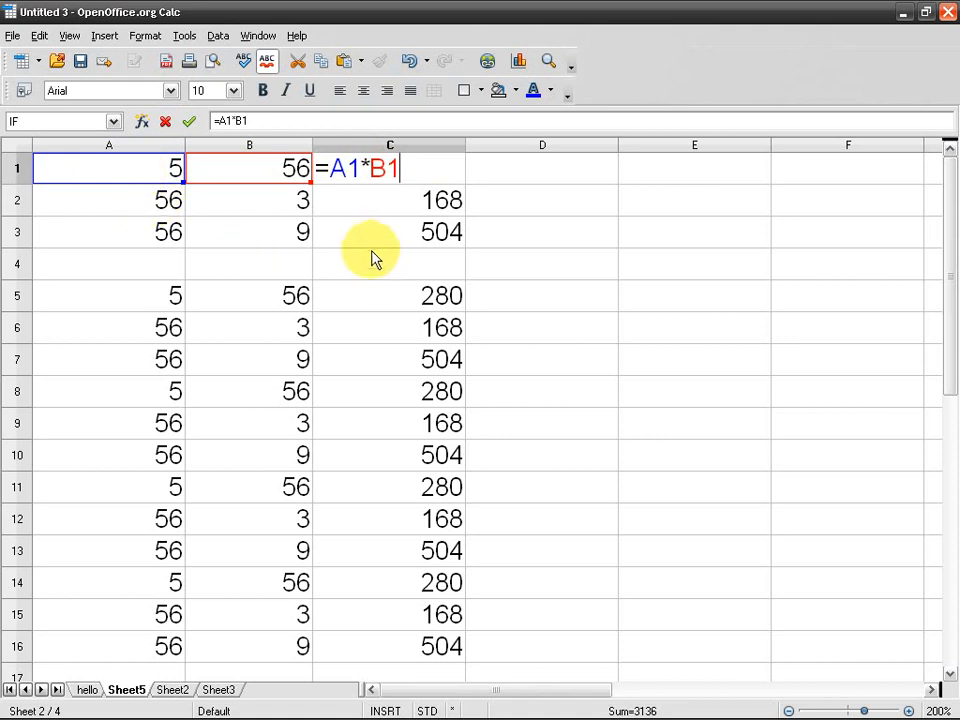
key(Return)
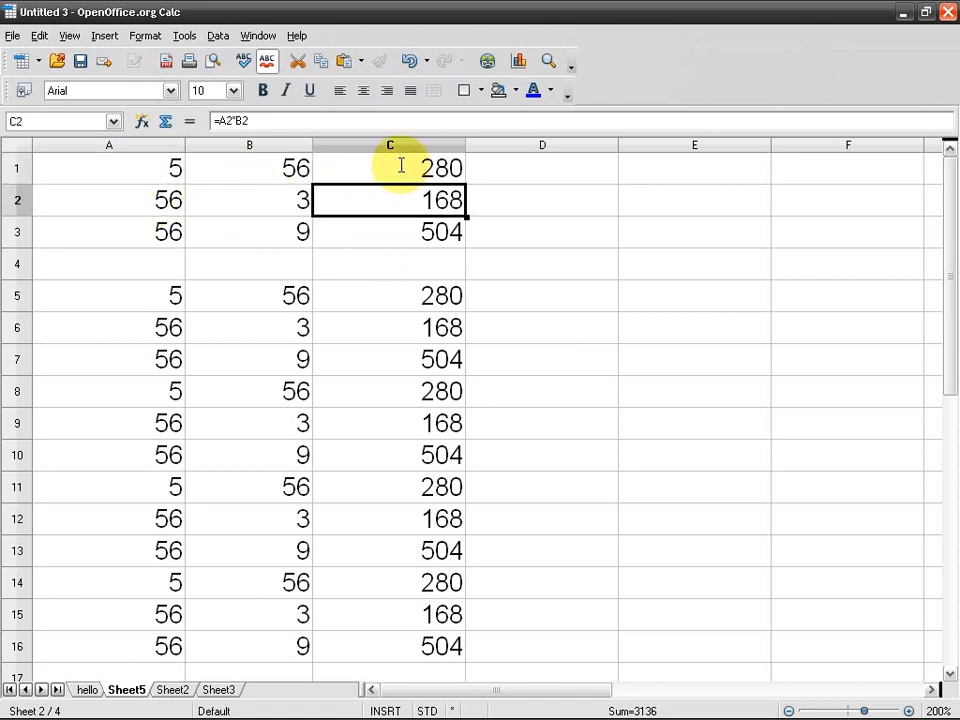
click(401, 165)
- Enter the formula =A1*B1*B3 in cell D1
click(530, 176)
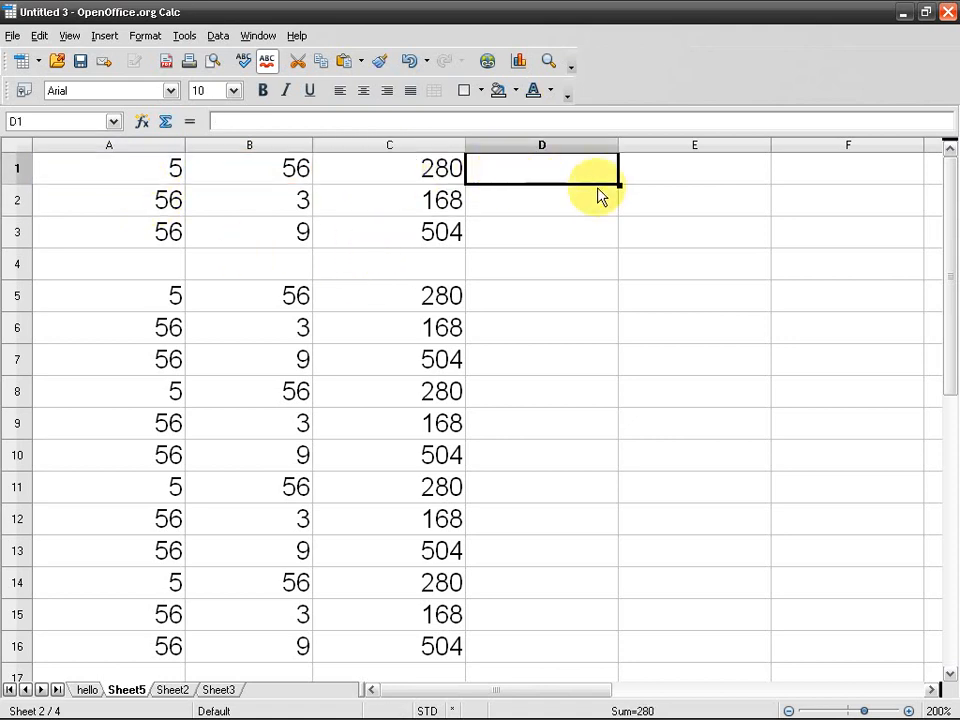
text(=)
key(Left)
key(Left)
key(Left)
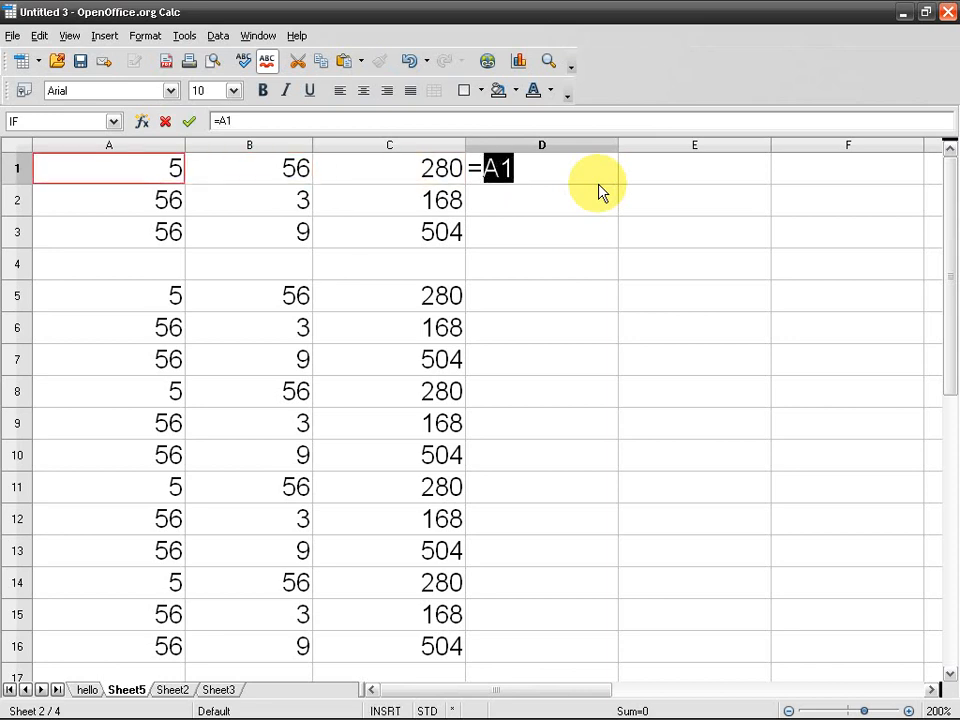
text(*)
key(Left)
key(Left)
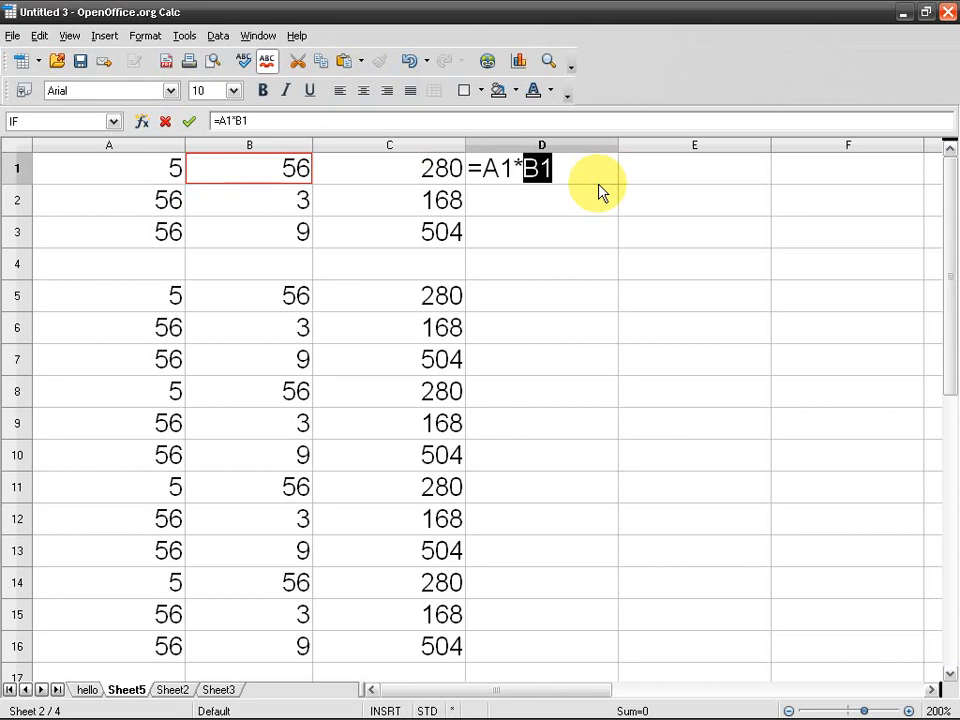
text(*)
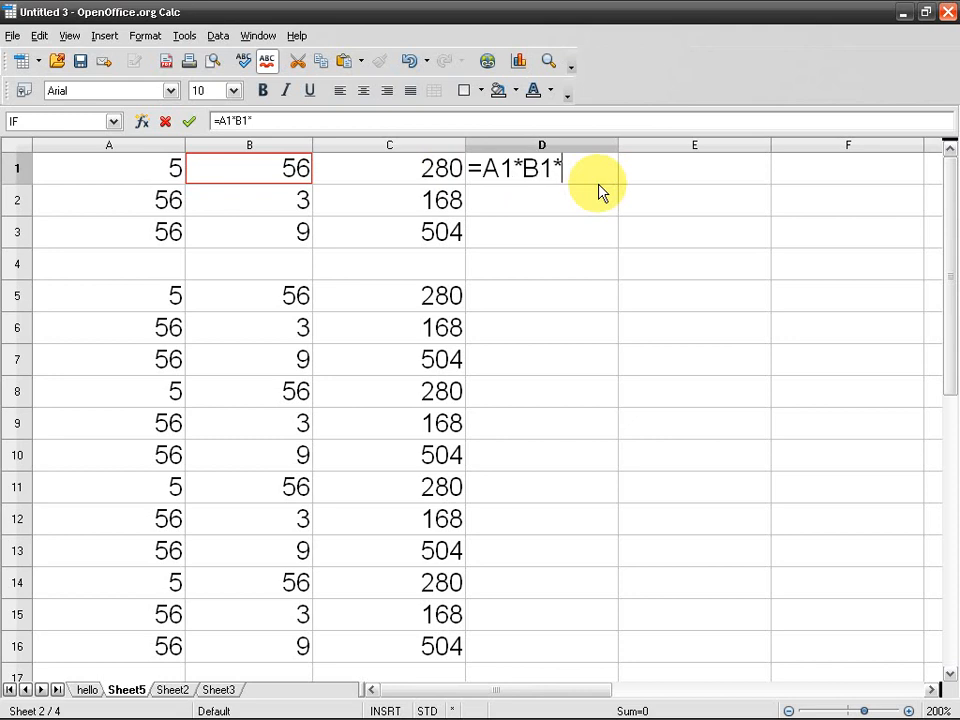
text(b3)
key(Return)
- Copy the formula from D1 into D2:D3
click(568, 177)
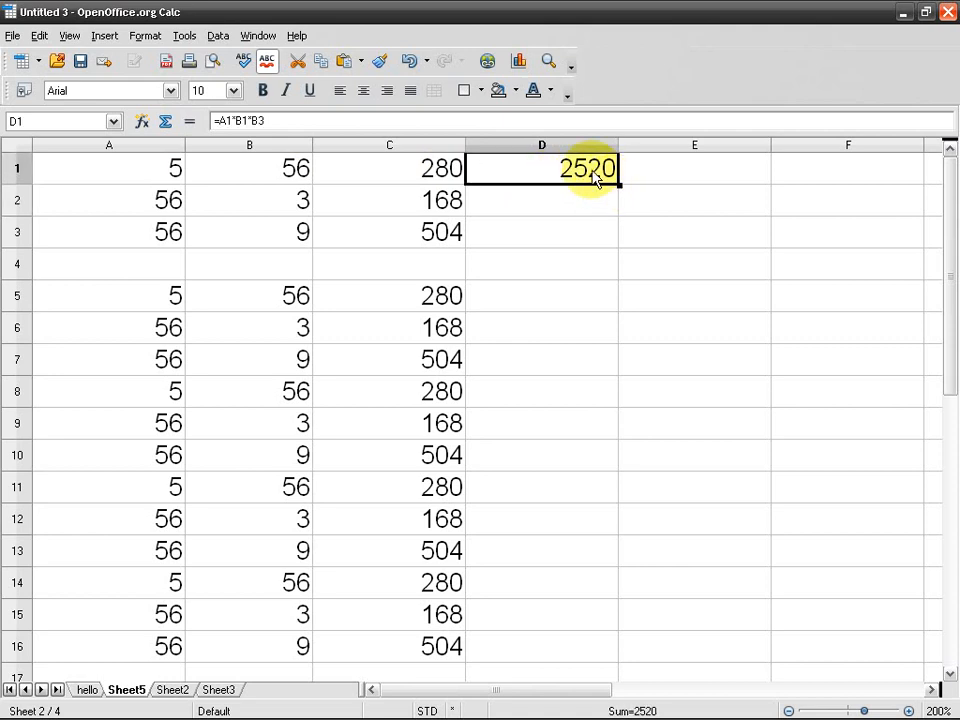
key(ctrl+c)
key(Down)
key(shift+Down)
key(ctrl+v)
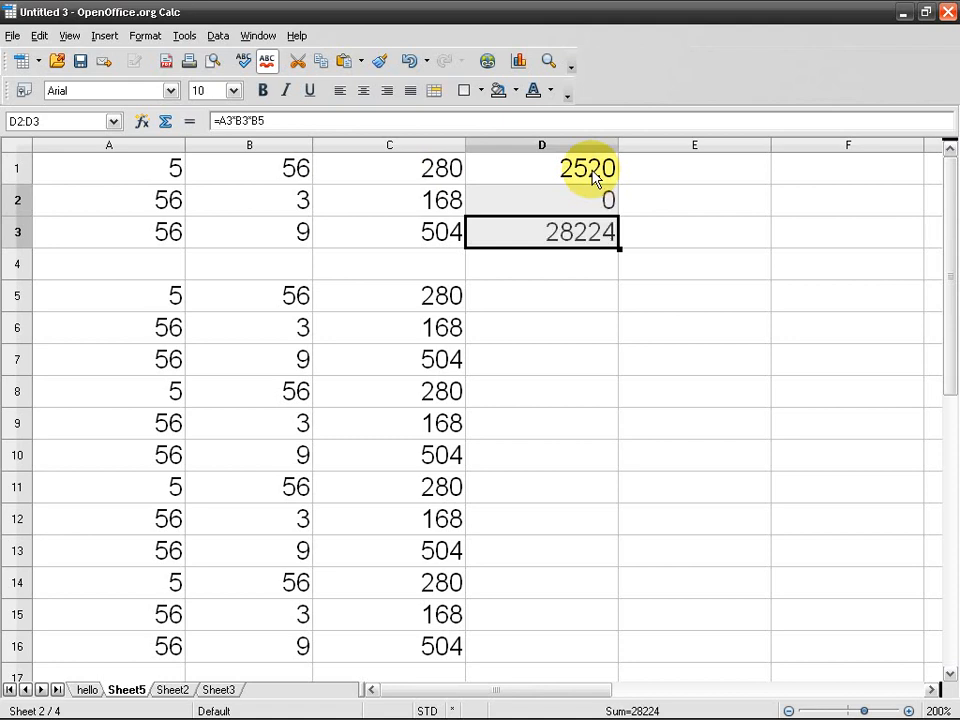
- Redirect the last reference in the D2 formula to cell B3, making it =A2*B2*B3
key(Up)
key(F2)
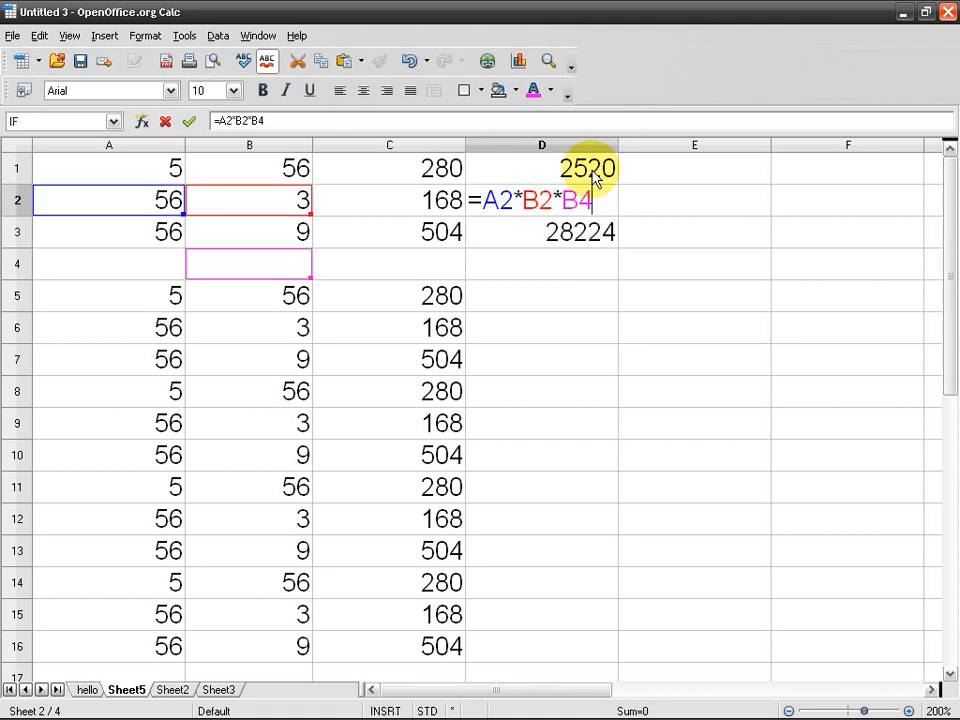
drag(294, 259, 291, 242)
key(Return)
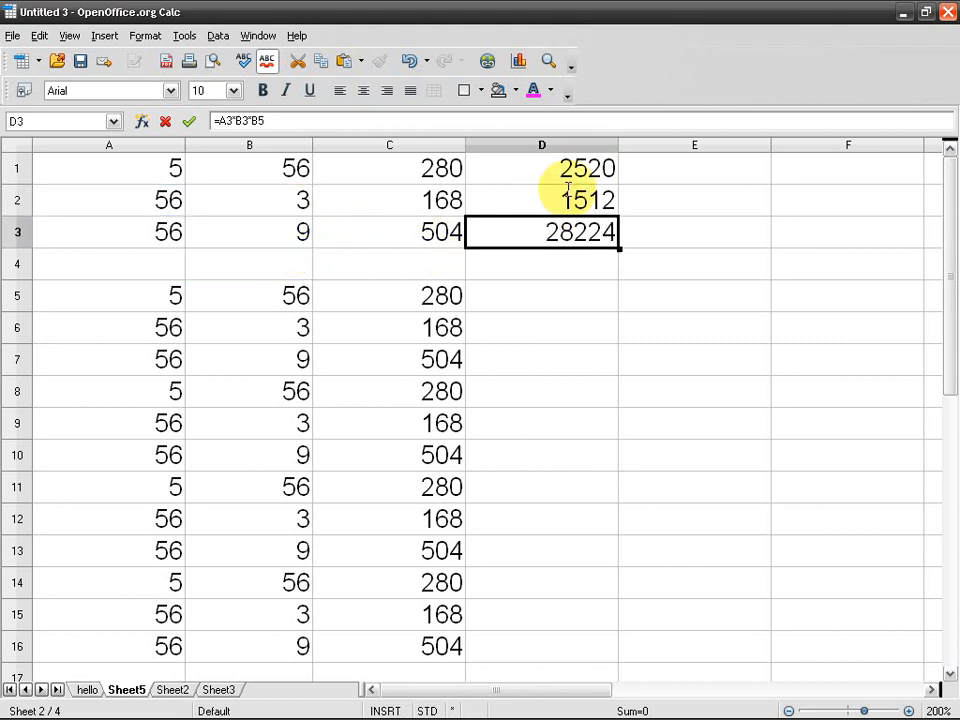
click(567, 192)
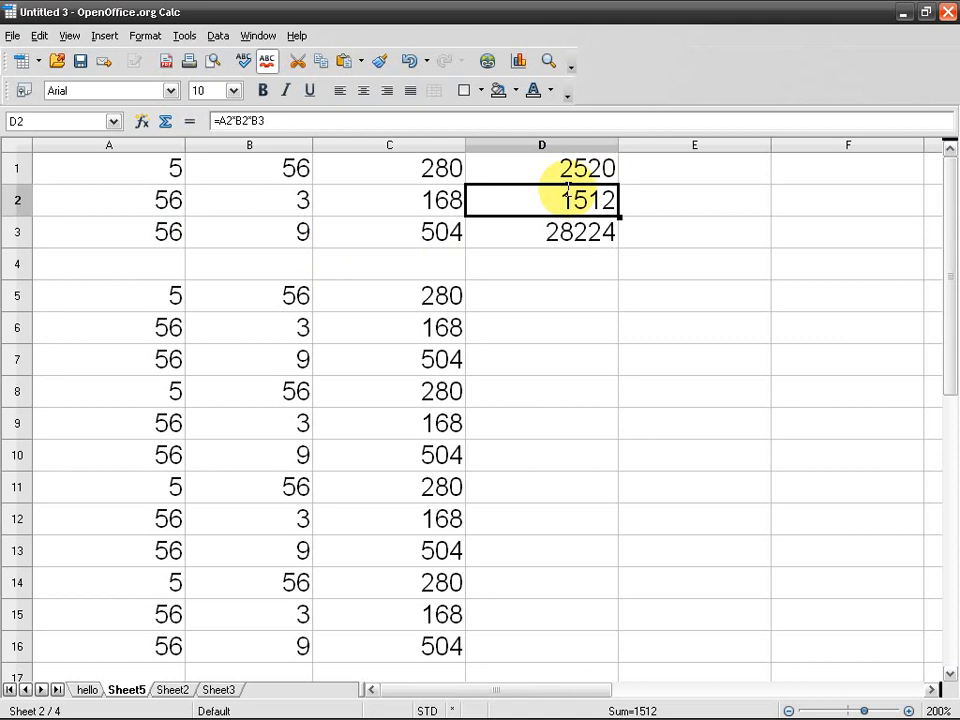
- Open the formula in C1 for editing and select its A1 reference
key(Up)
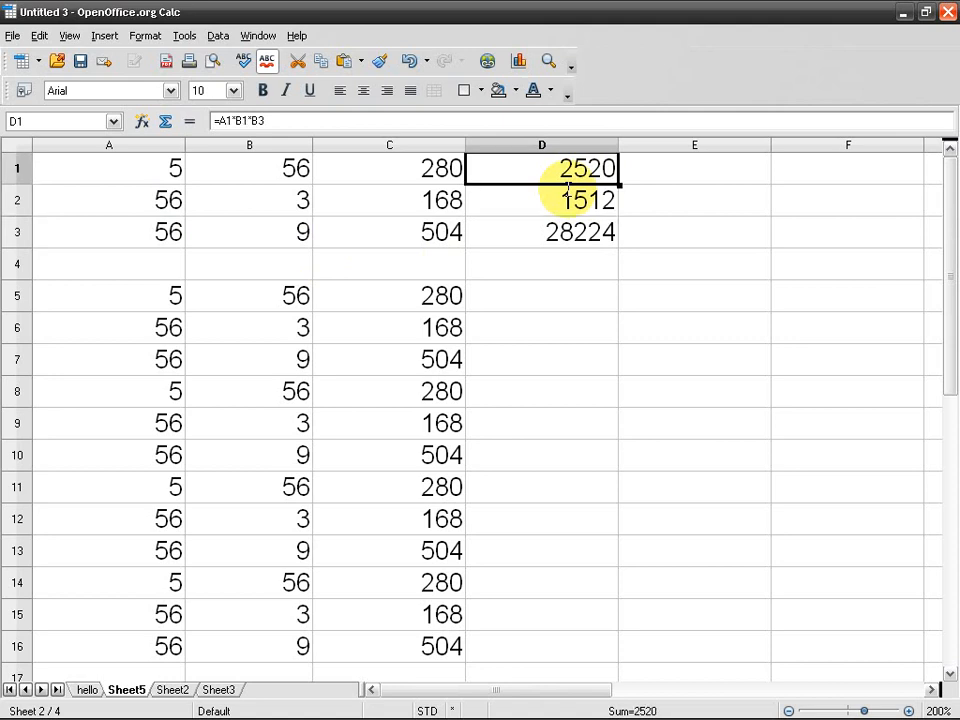
key(Left)
key(F2)
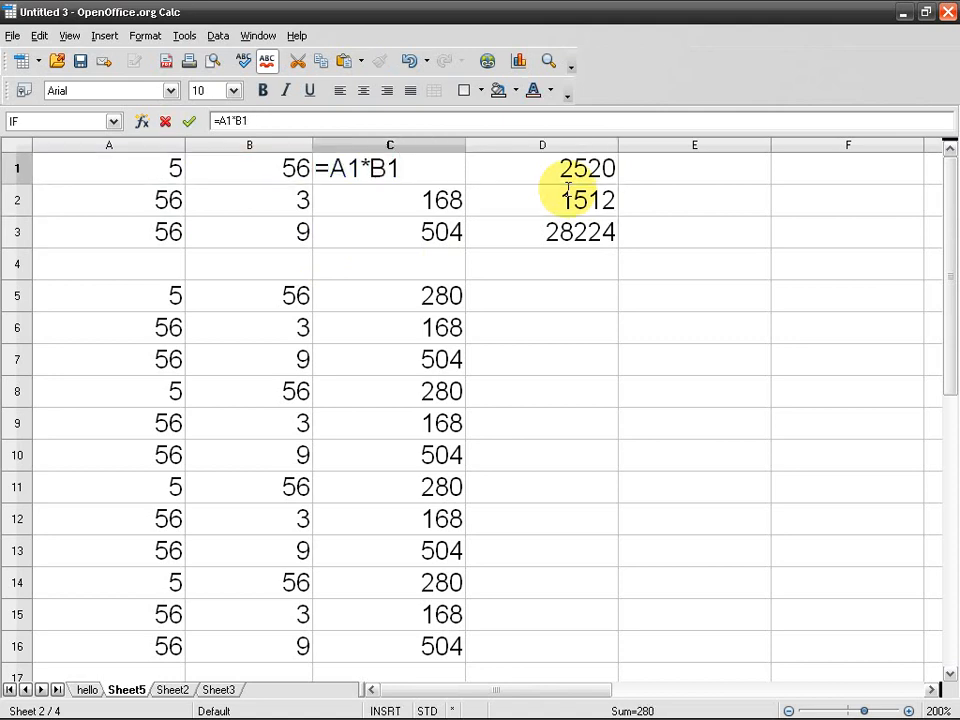
key(Home)
key(Right)
key(shift+Right)
key(shift+Right)
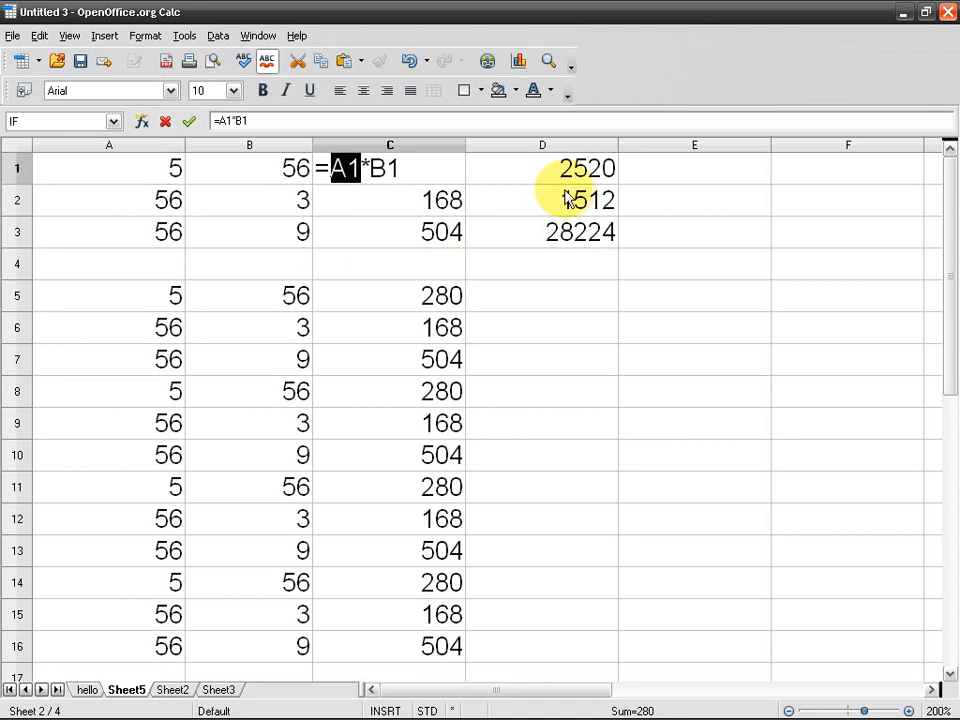